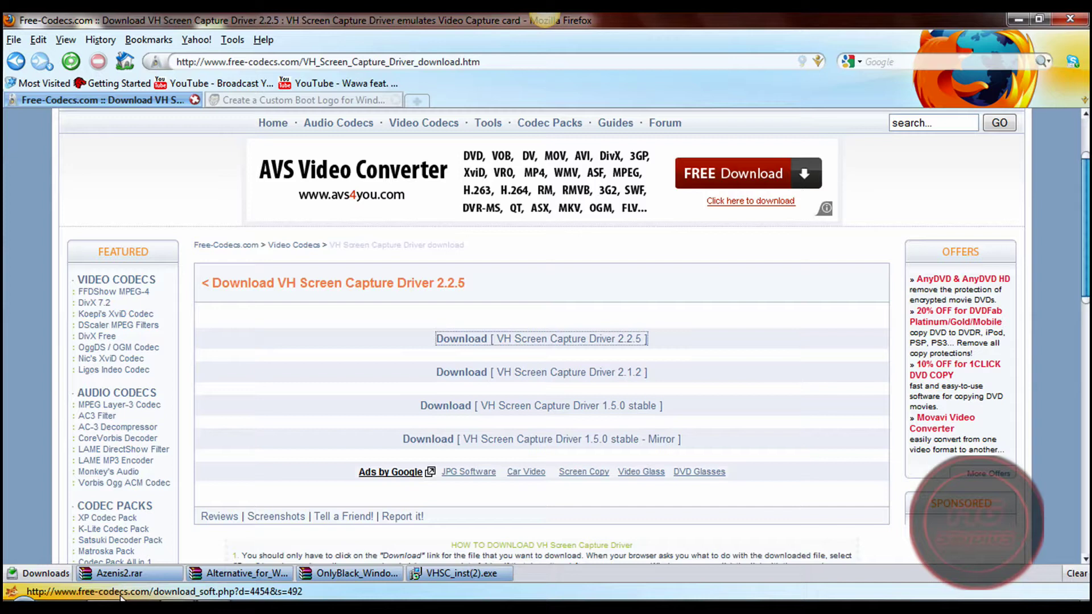
Highlight and open the VH Screen Capture Driver 2.2.5 download link on the web page
scroll(257, 334, up, 3)
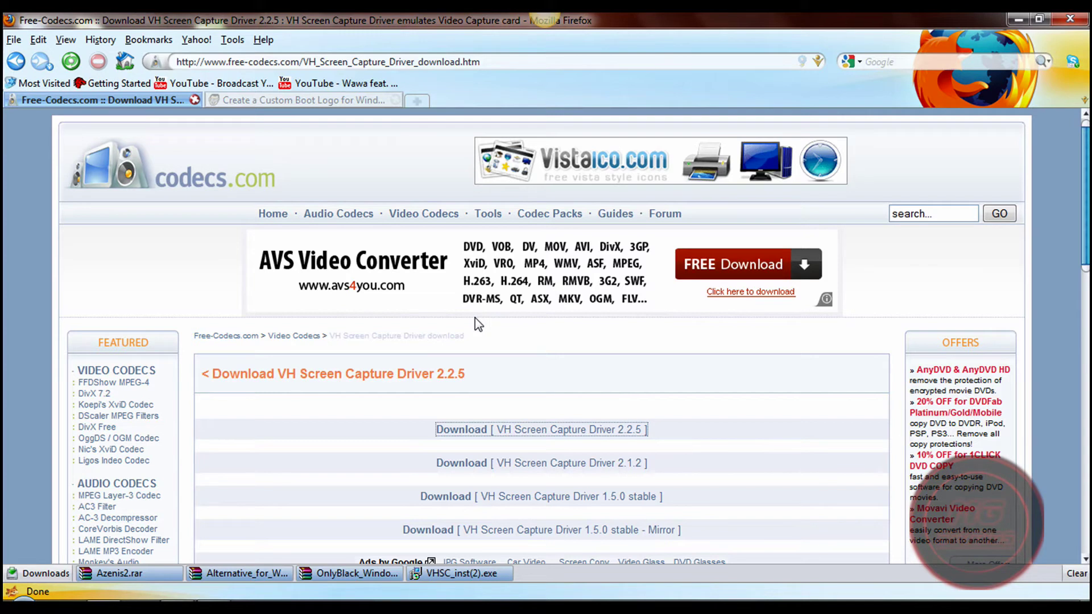
scroll(503, 402, down, 1)
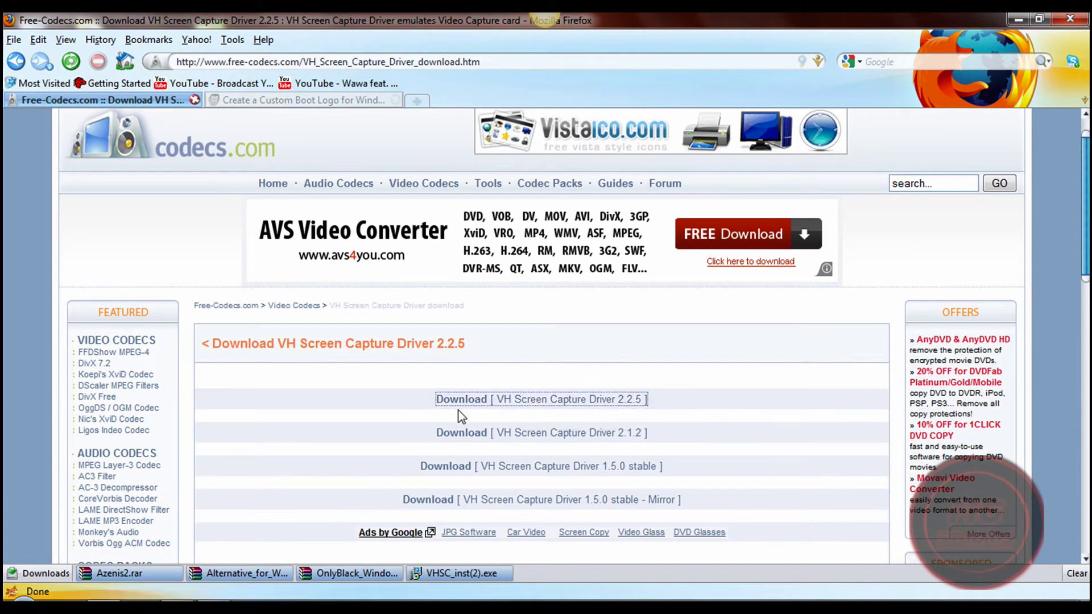
drag(424, 405, 728, 415)
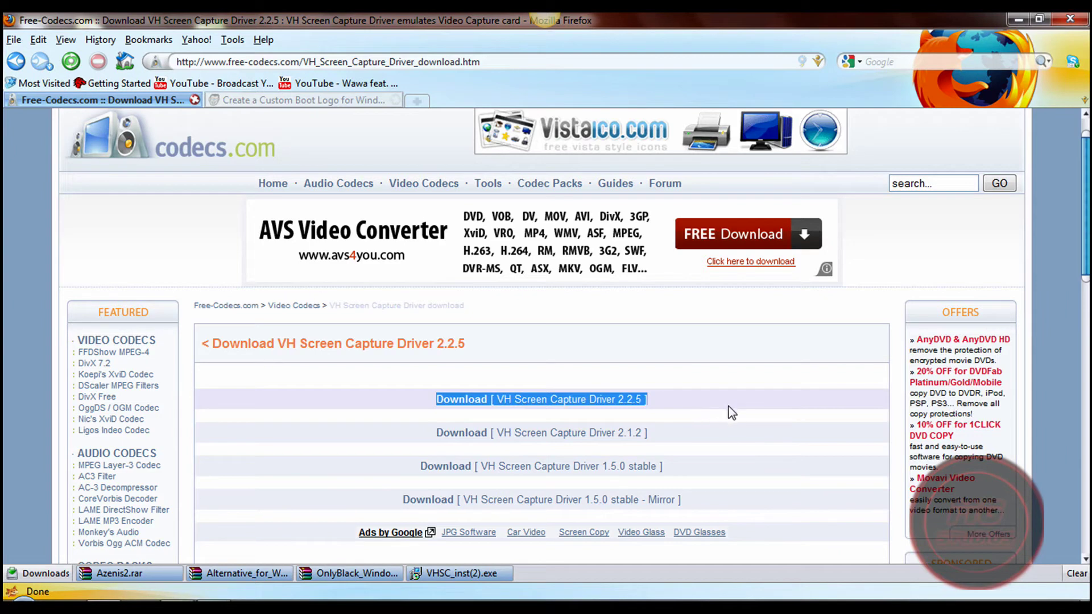
click(640, 399)
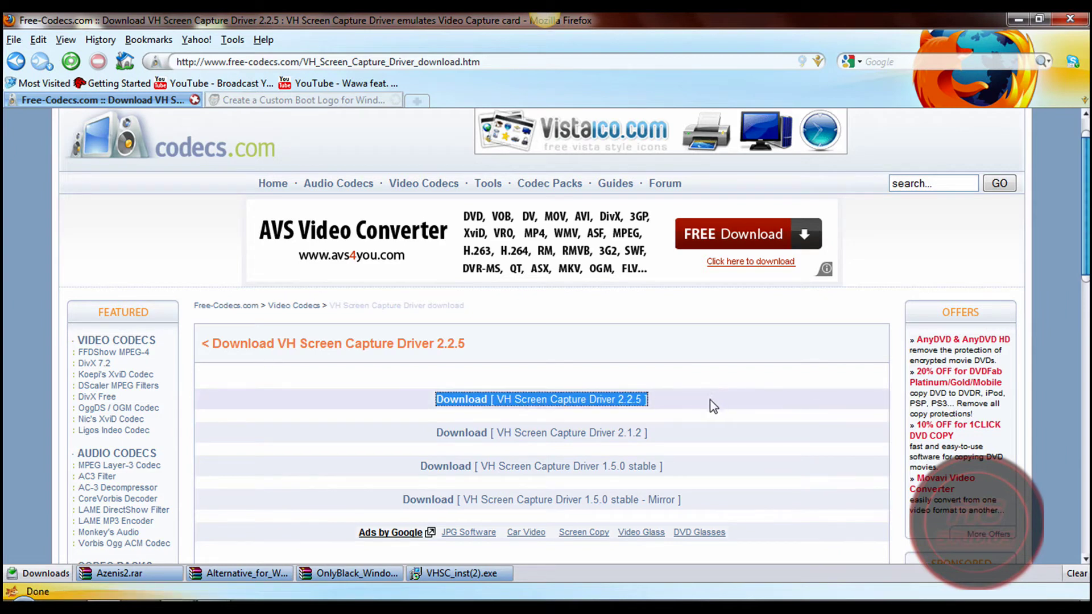
click(745, 380)
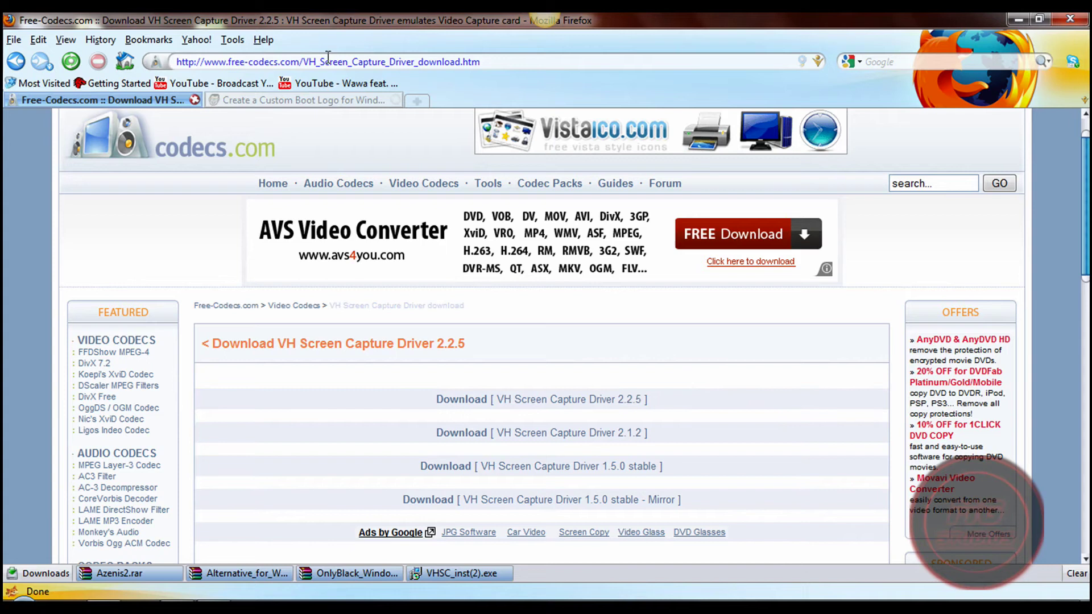
Minimize the browser, find VH Multi Cam Studio with a 'vh' Start menu search, and copy it
click(1016, 21)
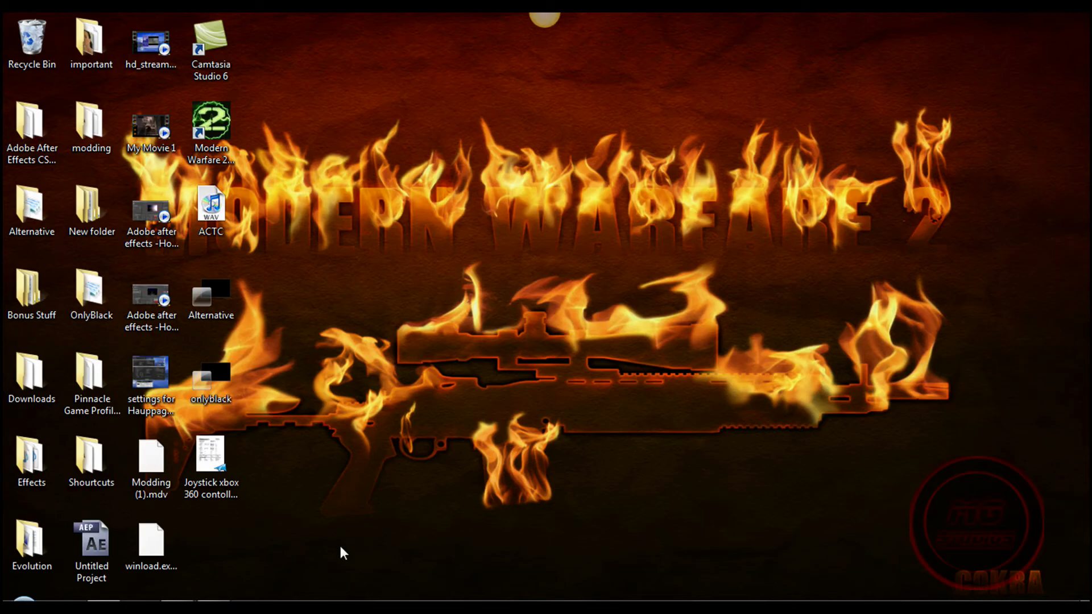
click(23, 604)
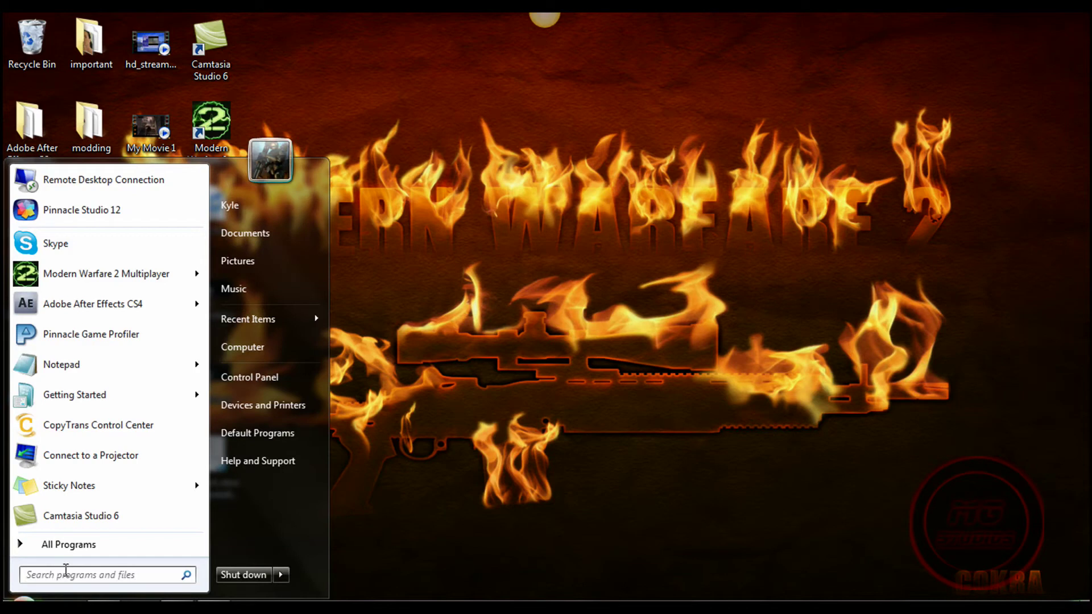
text(vh)
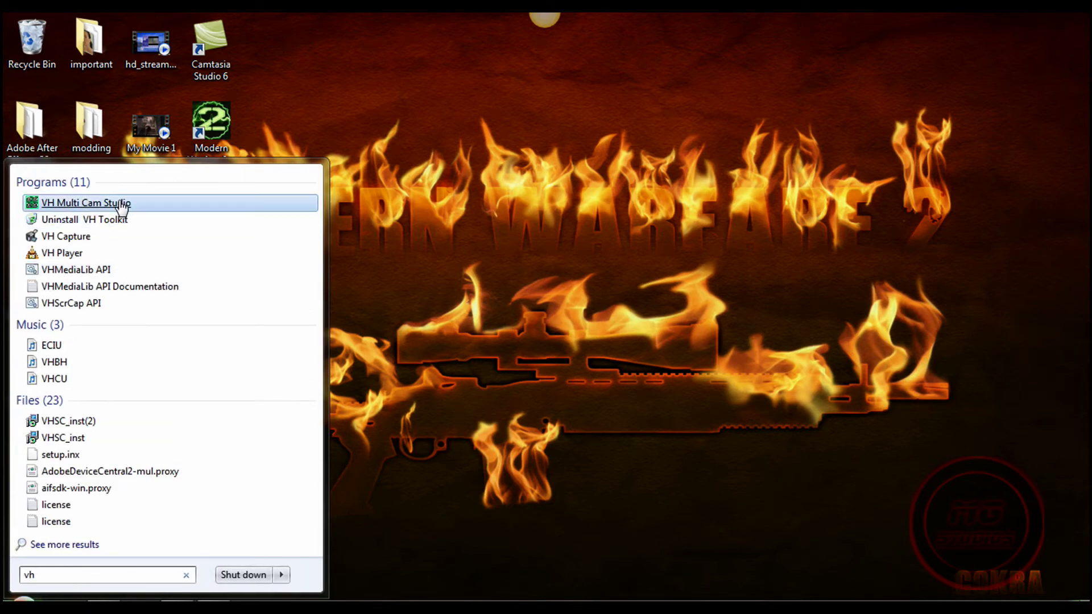
click(127, 201)
right_click(134, 201)
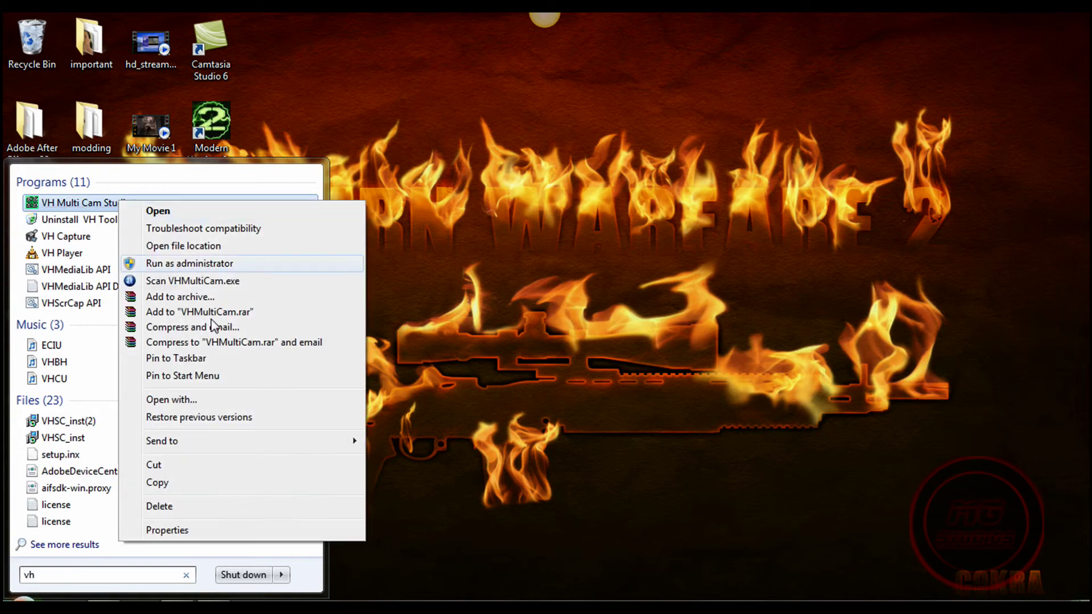
click(211, 487)
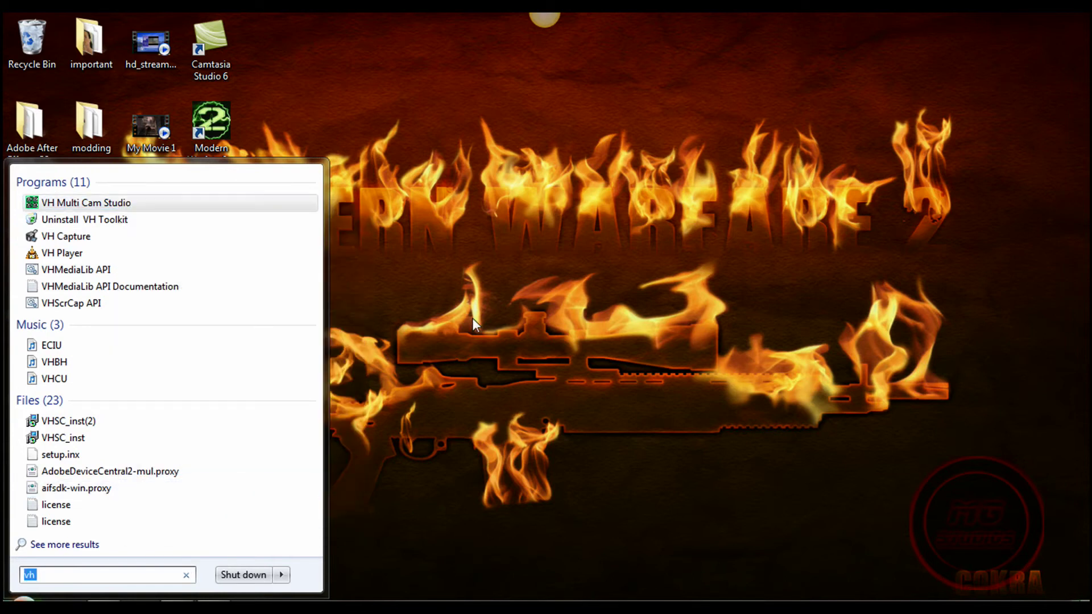
Paste a VH Multi Cam Studio shortcut onto the desktop and move it into the bottom icon row
click(468, 181)
right_click(468, 179)
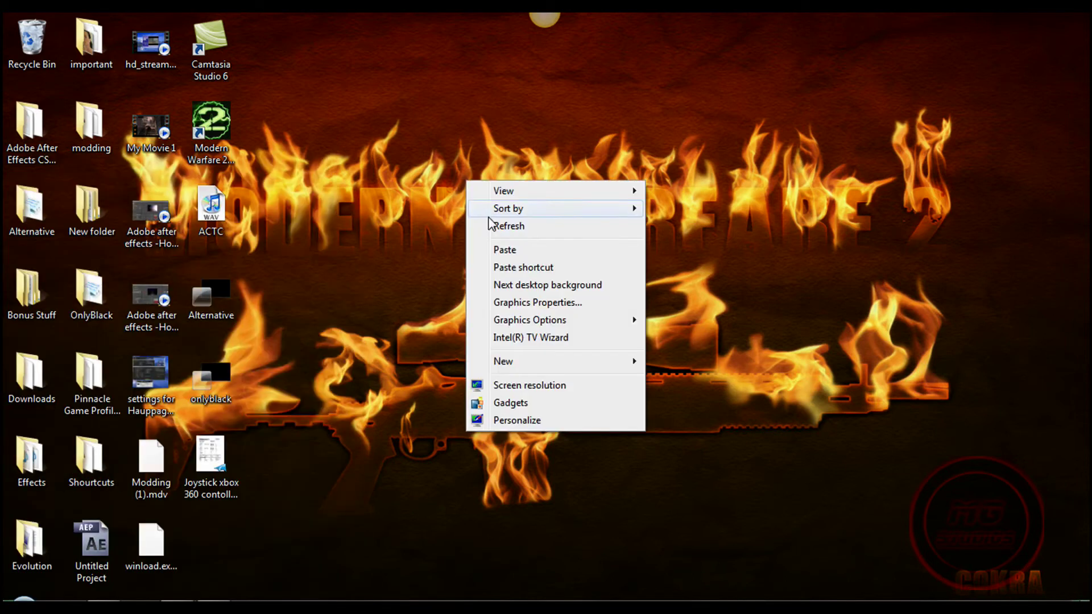
click(565, 267)
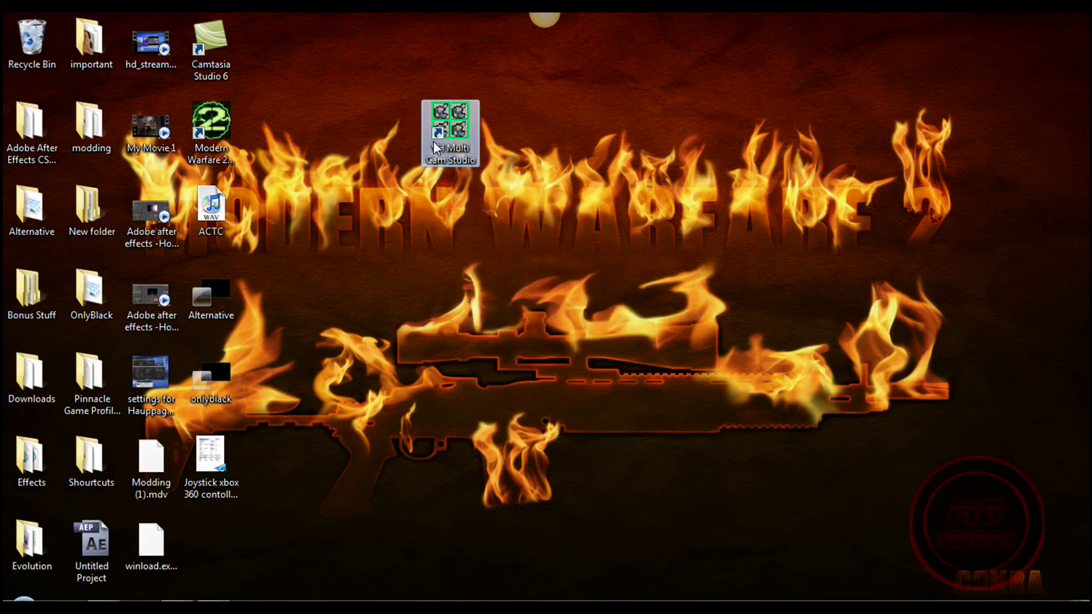
drag(433, 141, 203, 532)
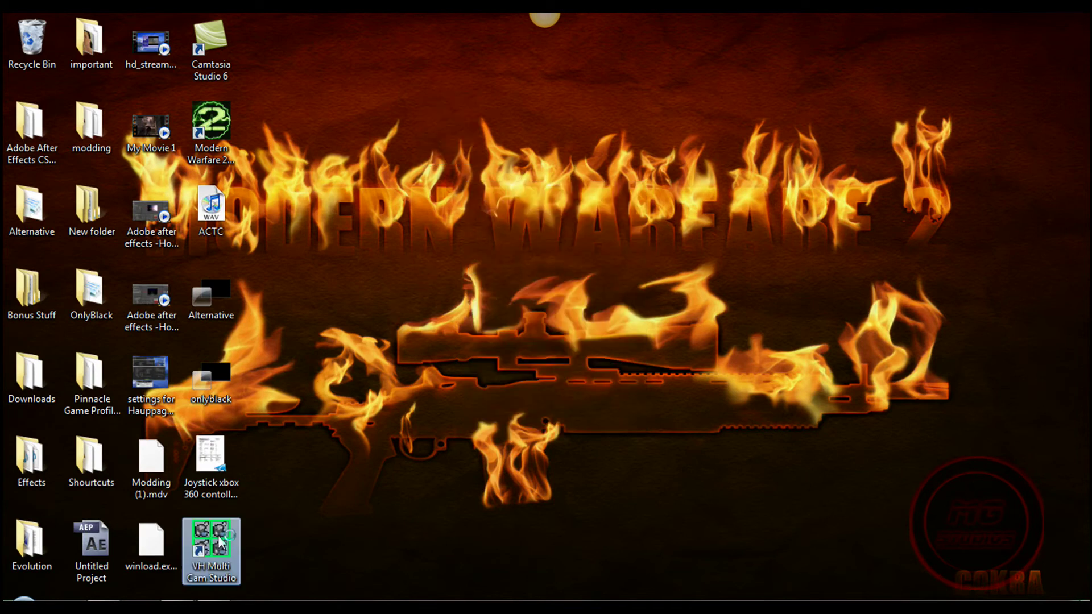
Launch VH Multi Camera Studio and add hd_streaming.avi as a file source
double_click(219, 536)
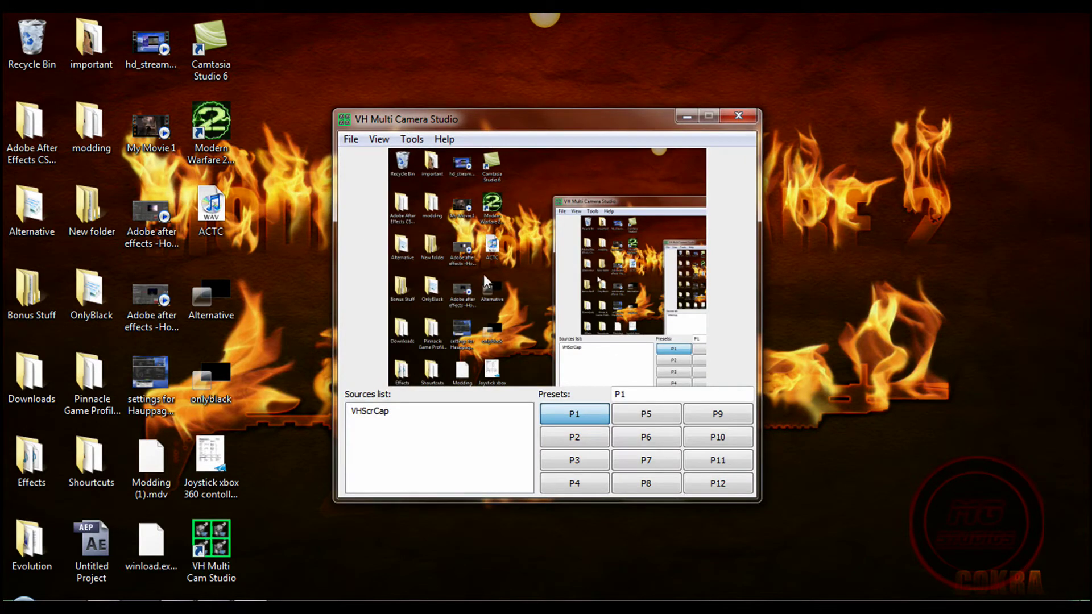
click(351, 140)
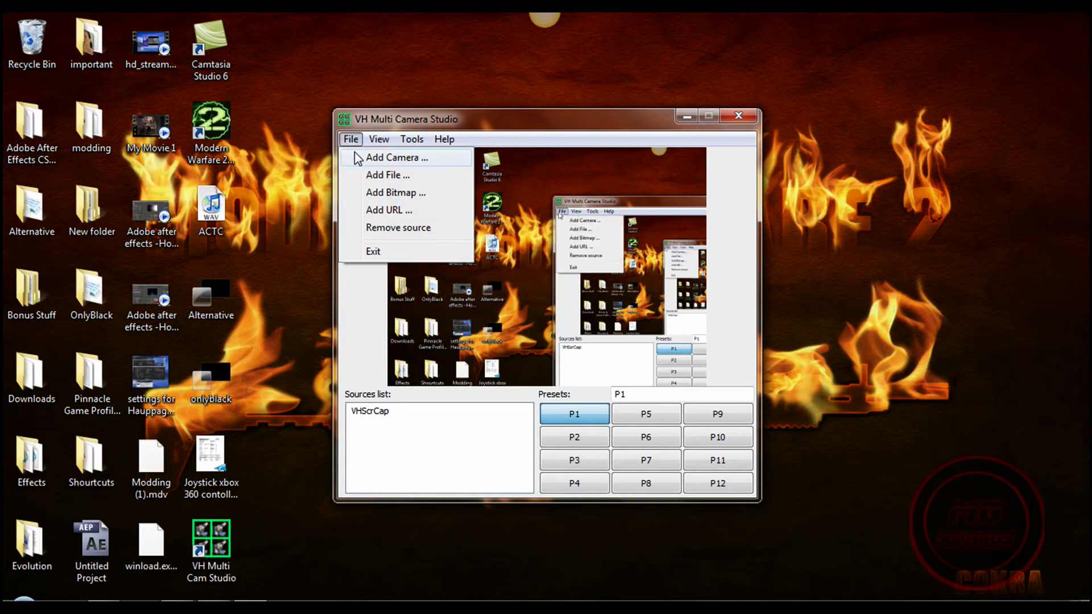
click(357, 157)
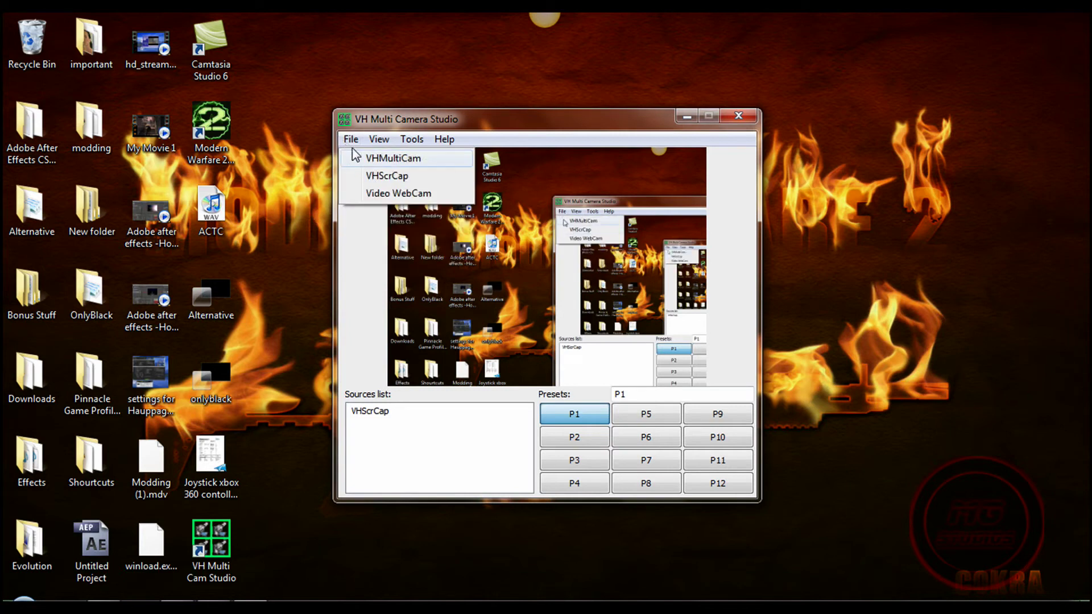
click(352, 145)
click(369, 175)
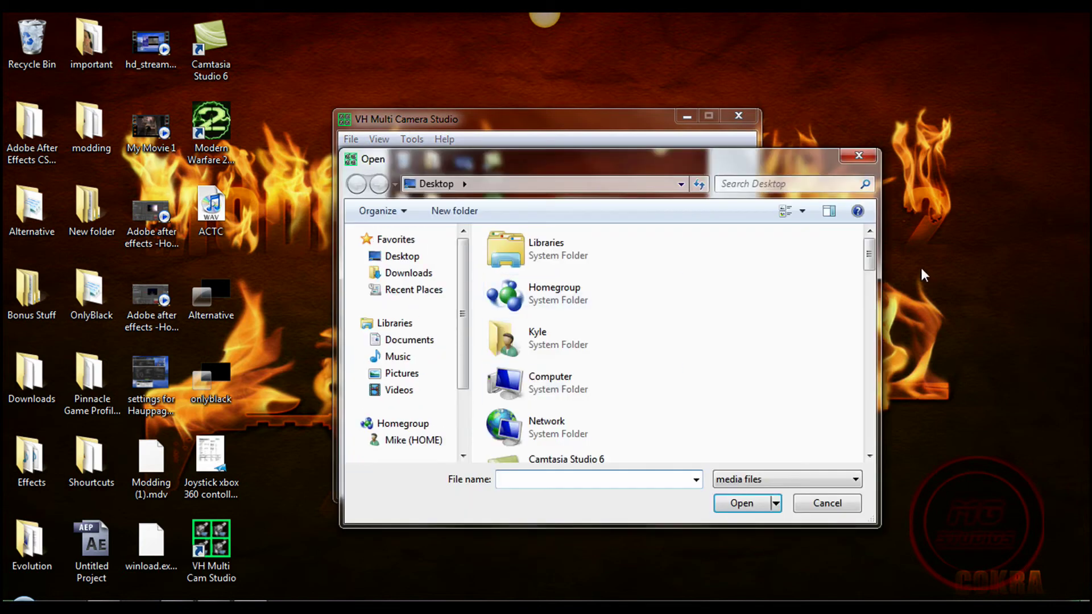
drag(869, 268, 872, 378)
click(528, 392)
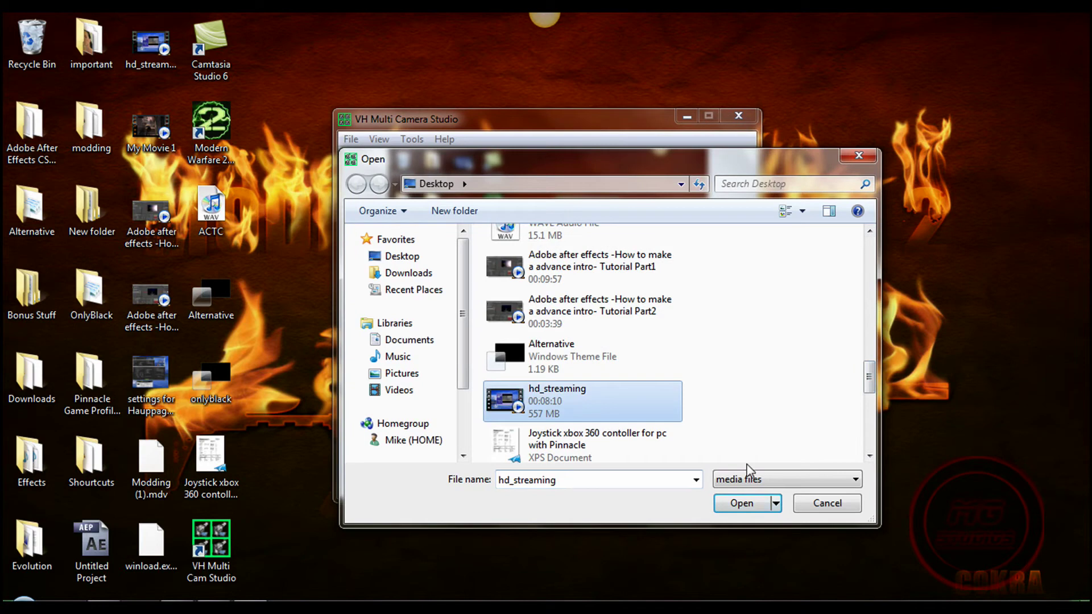
click(765, 508)
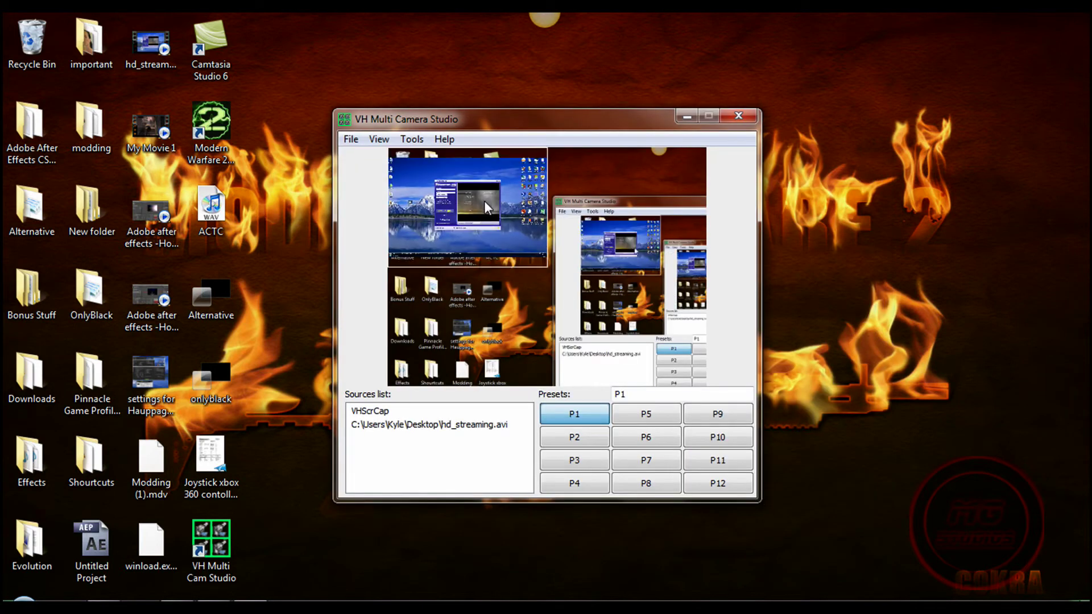
Move and resize the hd_streaming video inset in the preview and bring up its playback controls
drag(551, 333, 632, 334)
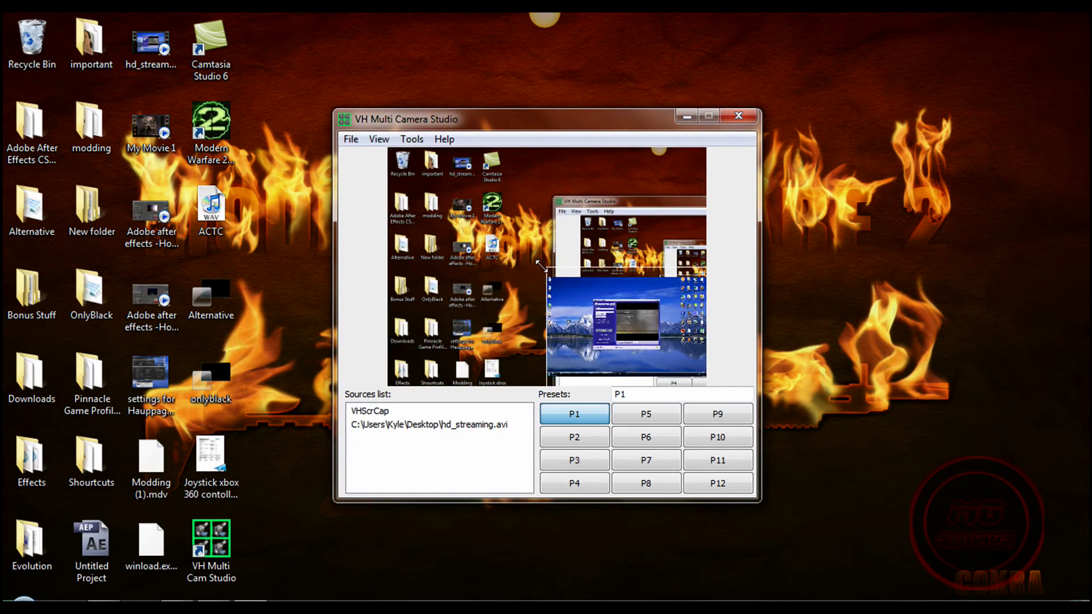
drag(547, 275, 218, 98)
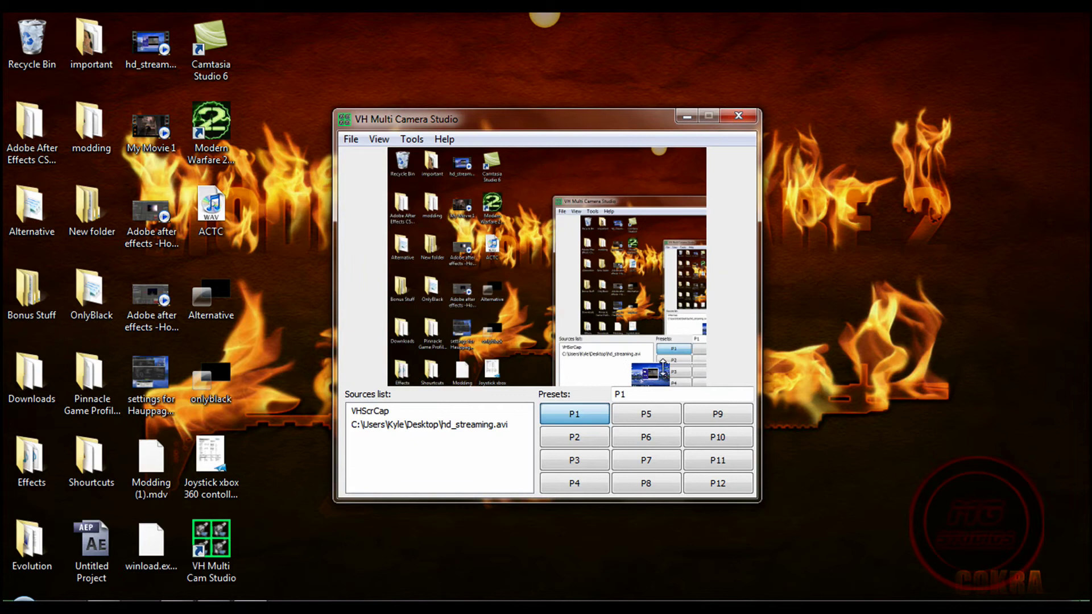
right_click(650, 375)
Remove the hd_streaming.avi source from the Sources list
click(380, 426)
click(351, 139)
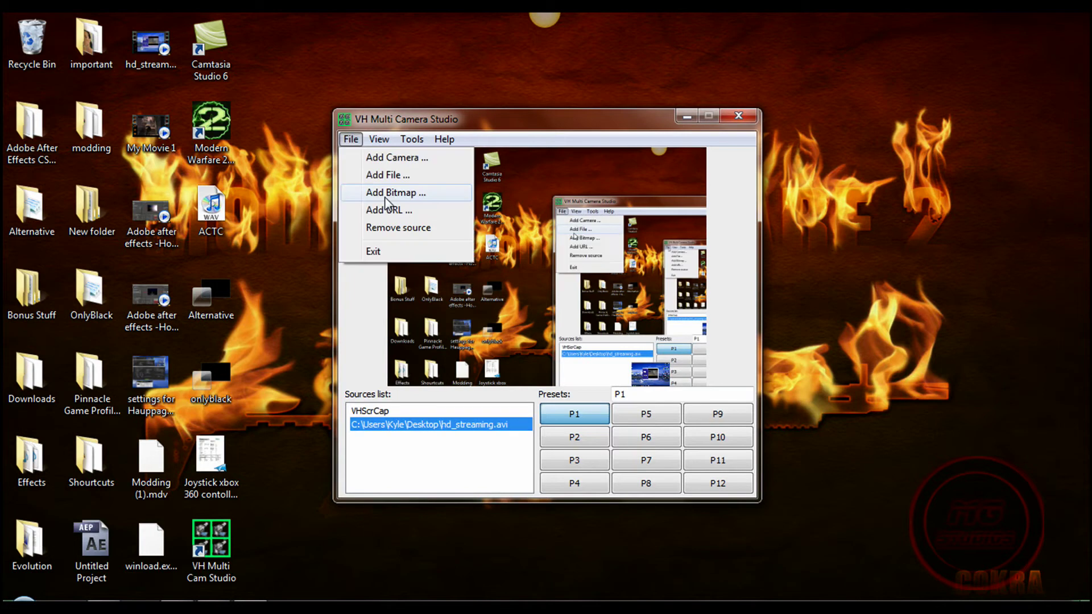
click(387, 229)
Add Video WebCam as a camera source and shrink the screen capture into a bottom-right inset
click(351, 139)
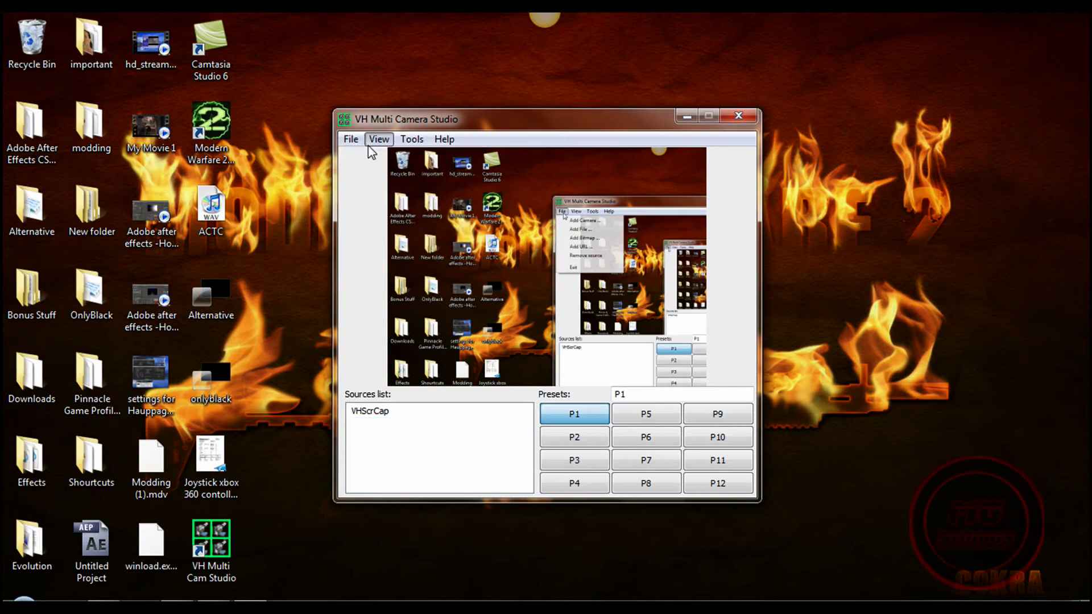
click(359, 160)
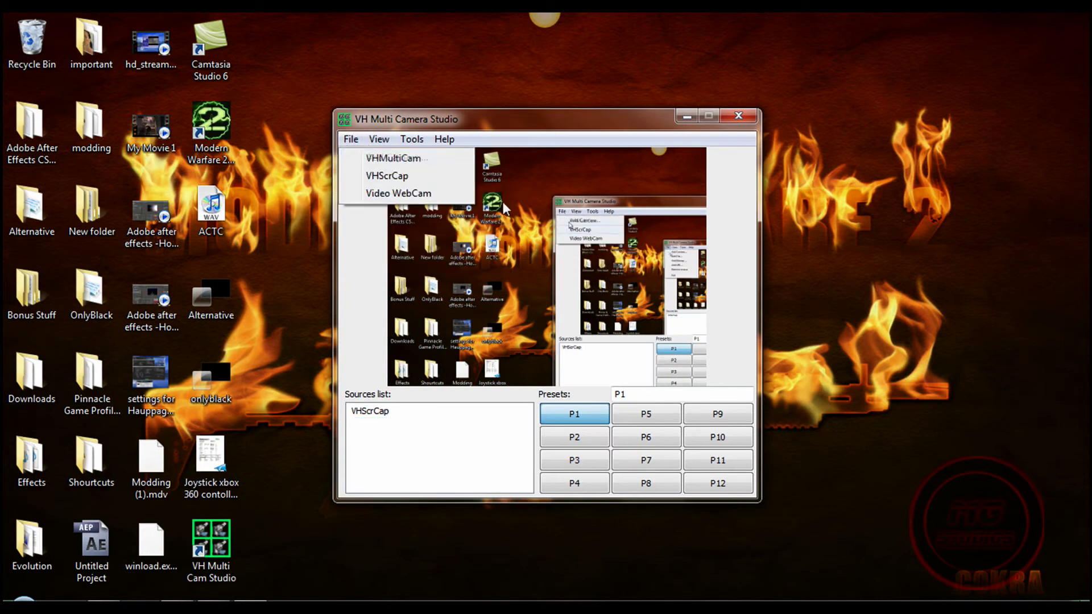
click(404, 194)
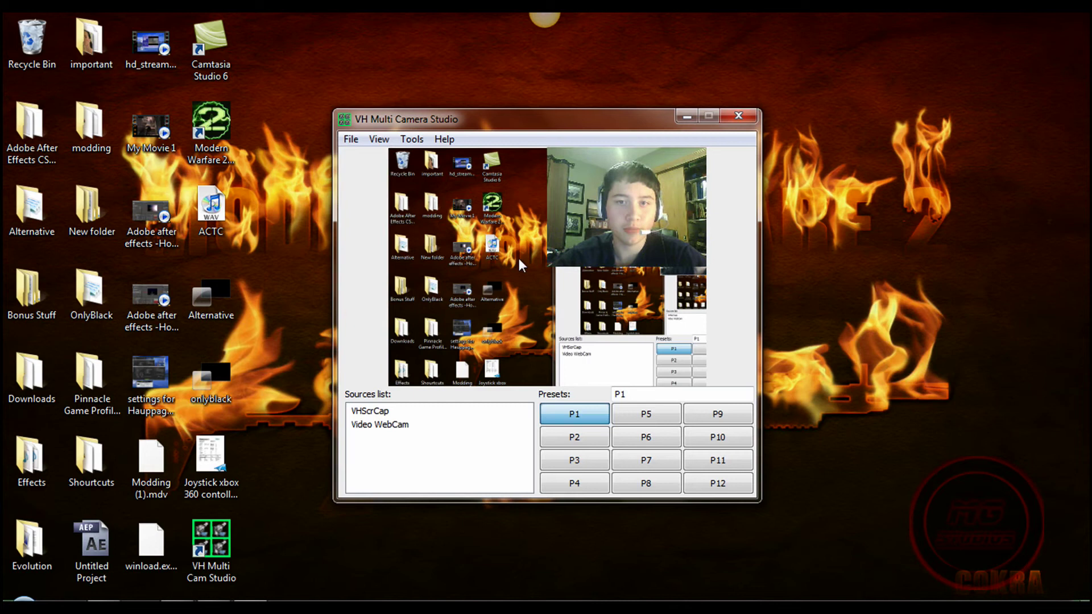
click(396, 427)
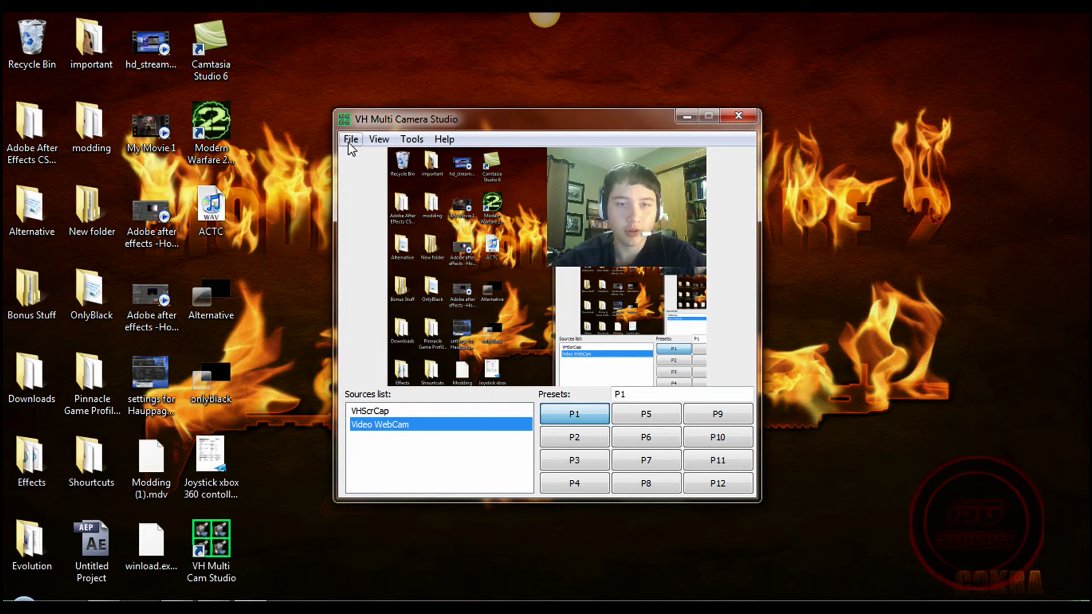
click(500, 293)
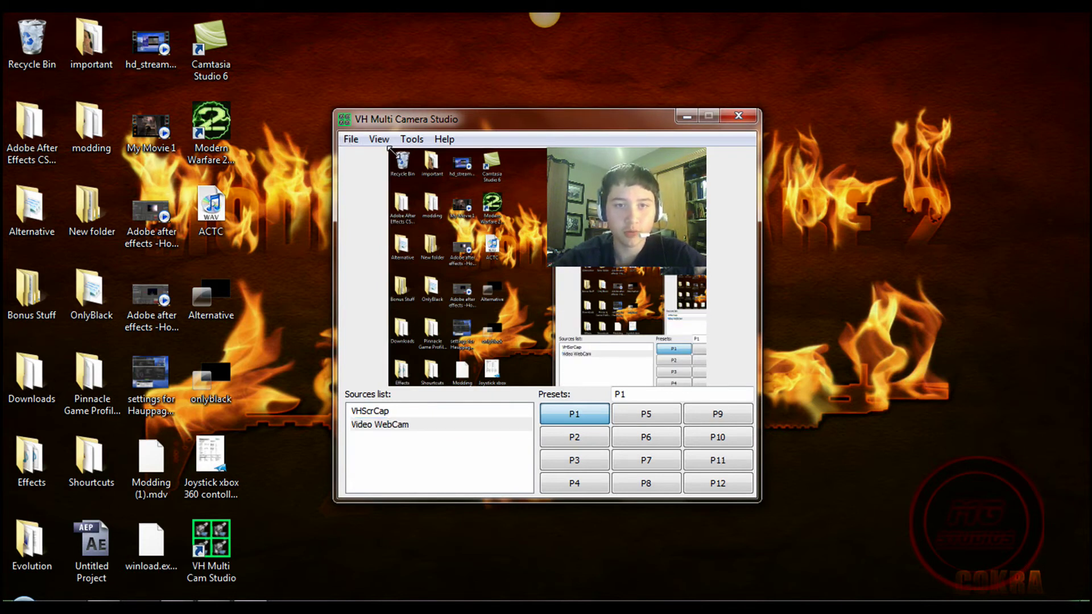
drag(389, 149, 544, 266)
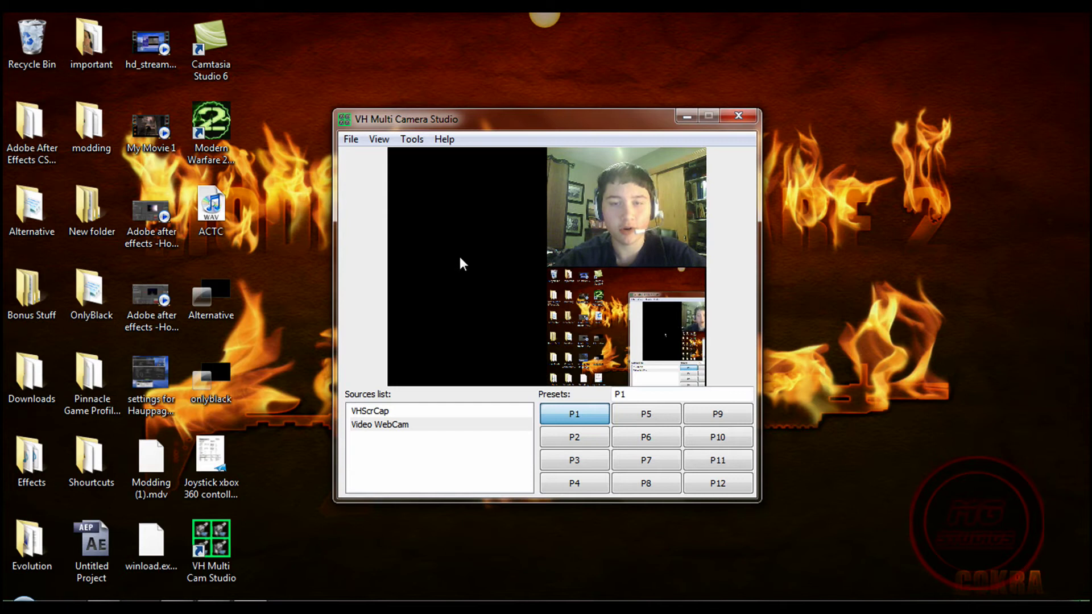
Close the VHScrCap settings panel and remove the Video WebCam source with File > Remove source
click(639, 314)
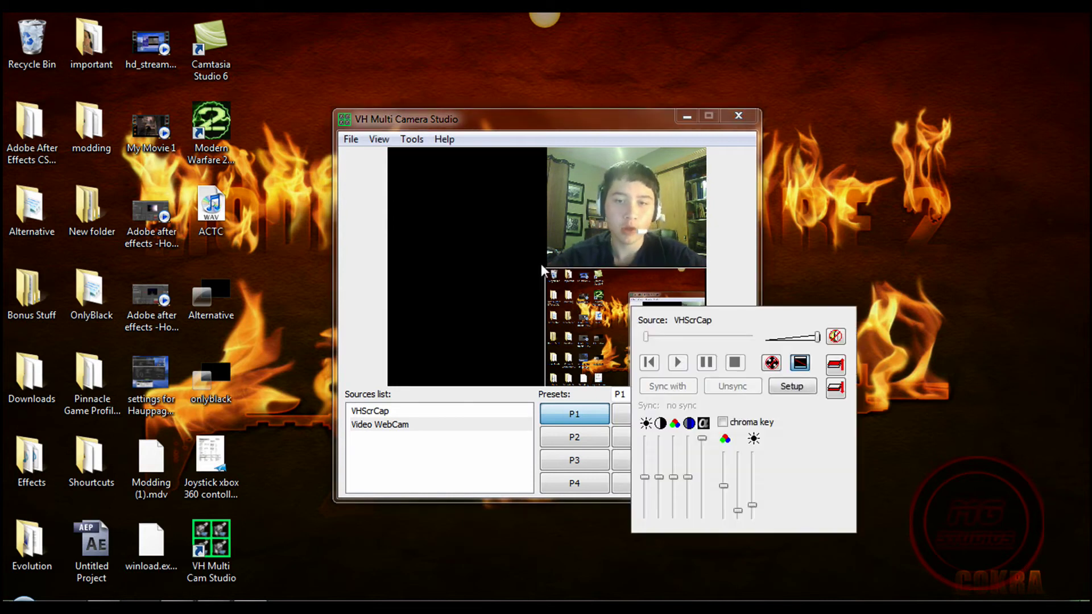
click(403, 425)
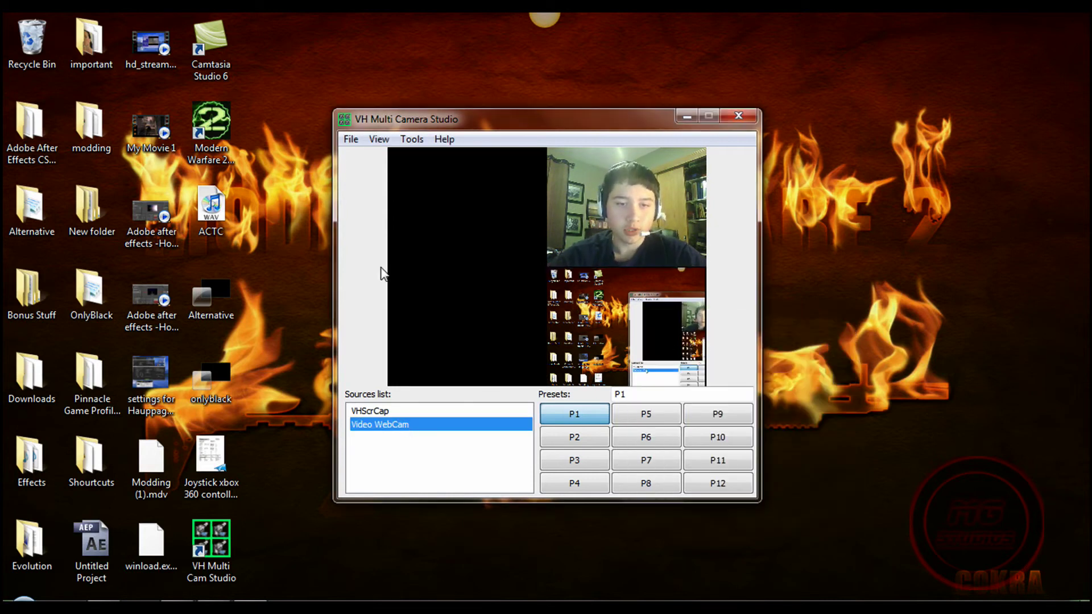
click(350, 139)
click(380, 228)
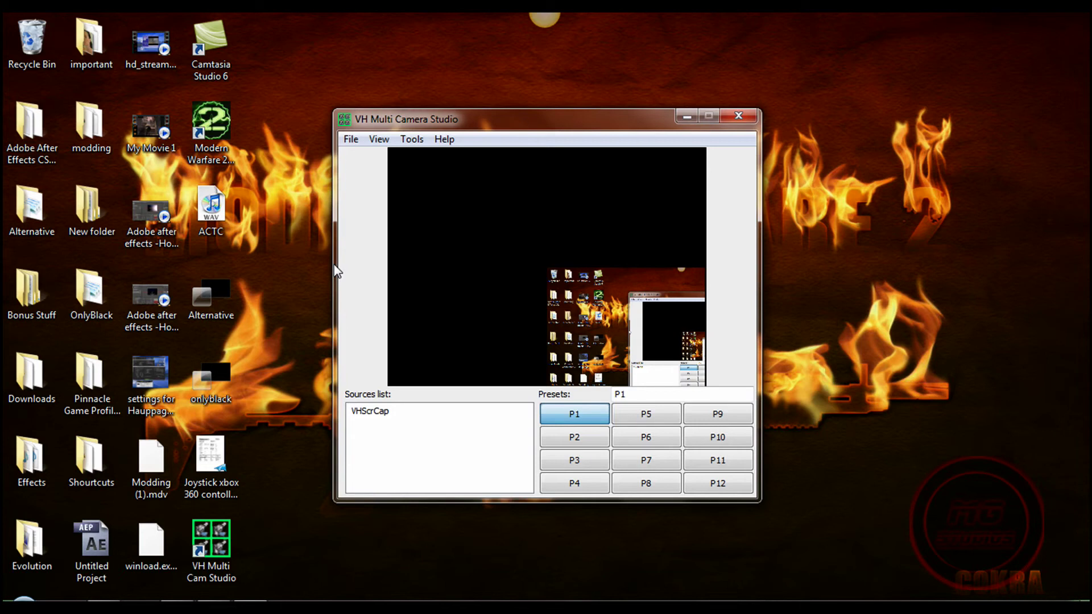
Add Dazzle DVC100 Video Device as a camera source via File > Add Camera
click(350, 139)
click(365, 162)
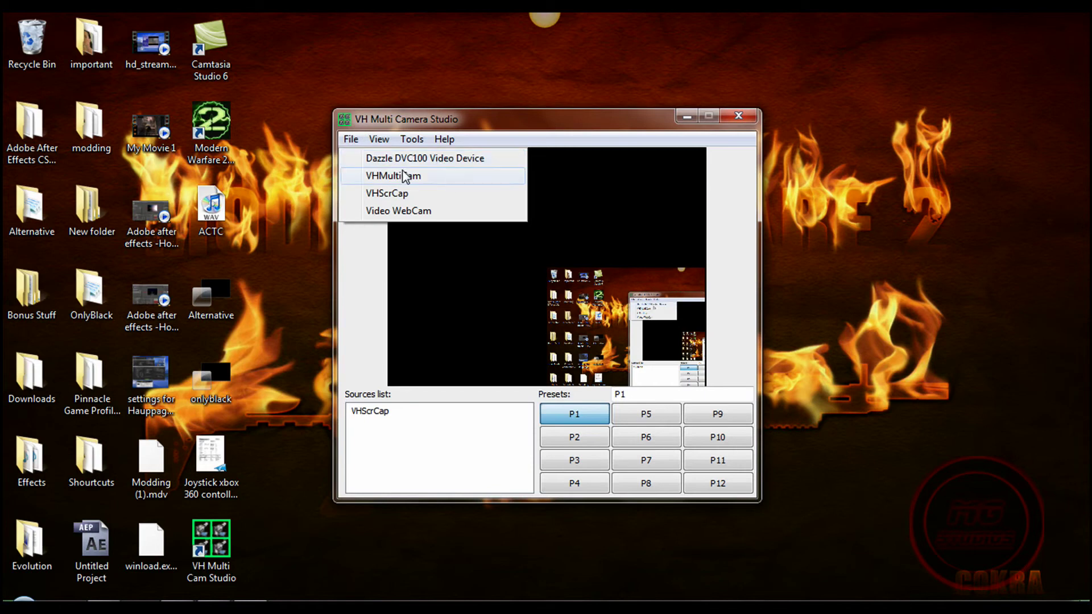
click(424, 162)
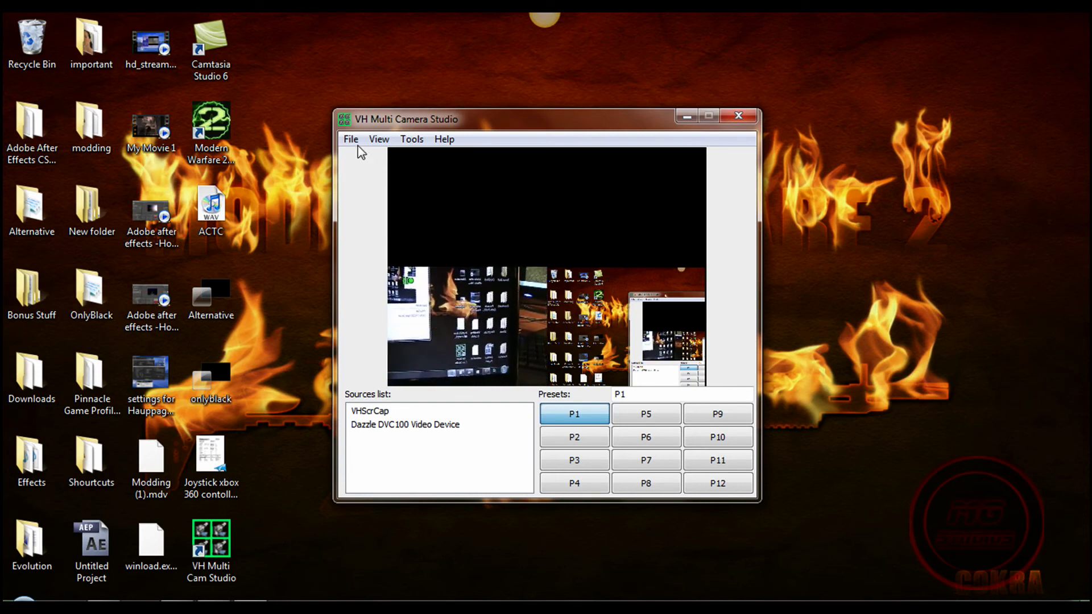
Move the studio window up and browse its Tools and View menus
click(412, 140)
drag(413, 128, 422, 121)
click(399, 135)
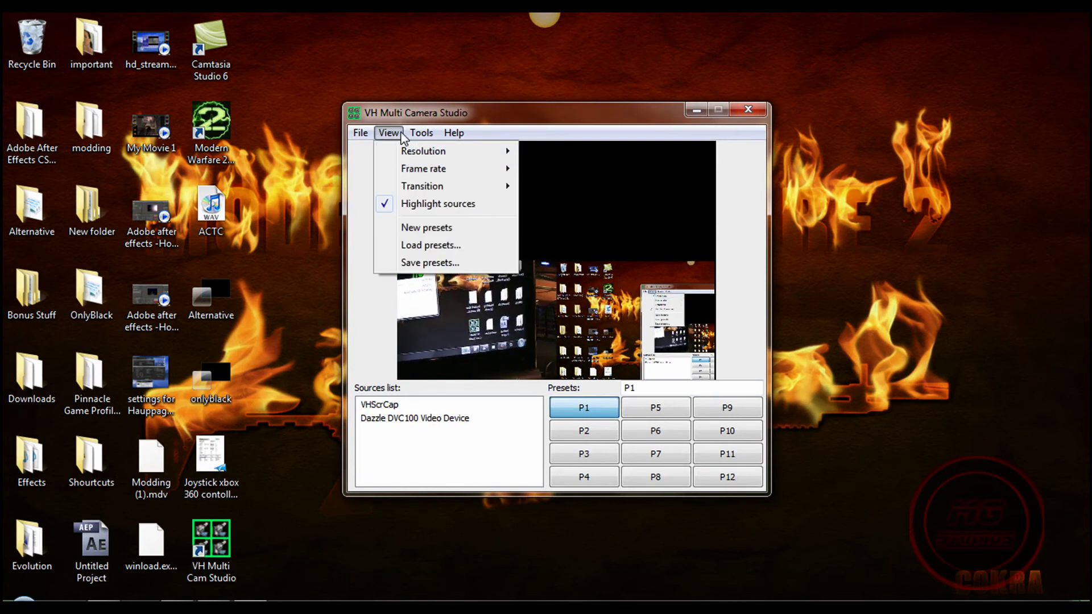
click(410, 98)
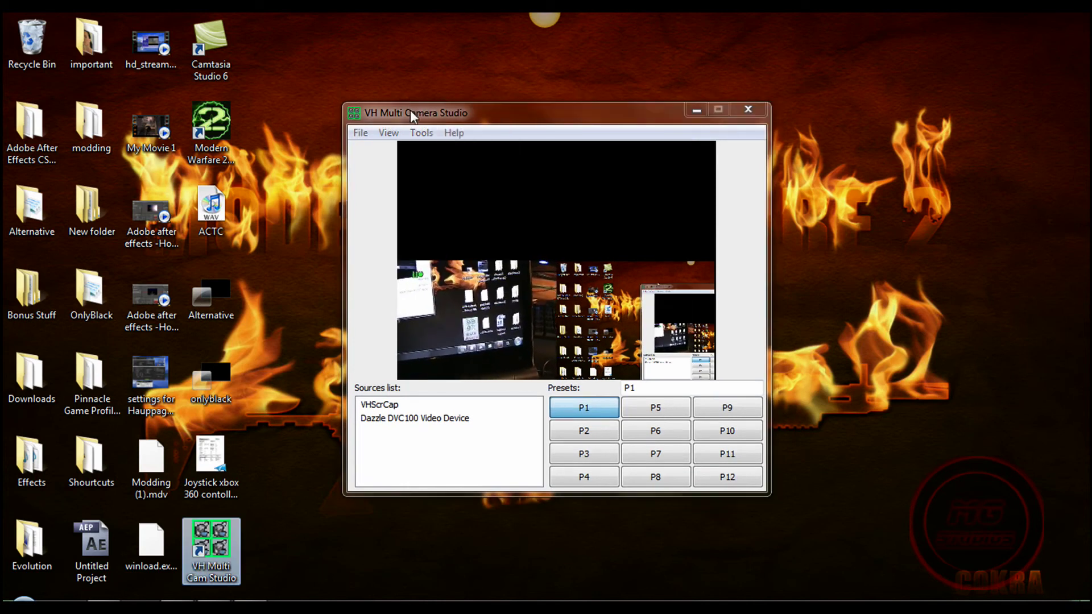
drag(410, 114, 413, 104)
click(423, 123)
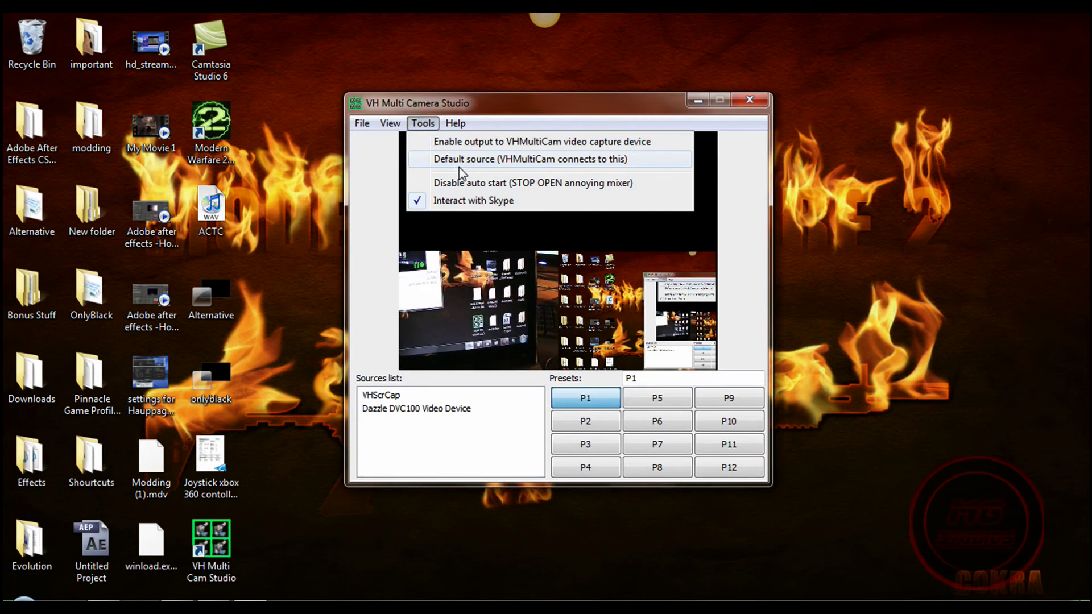
click(379, 273)
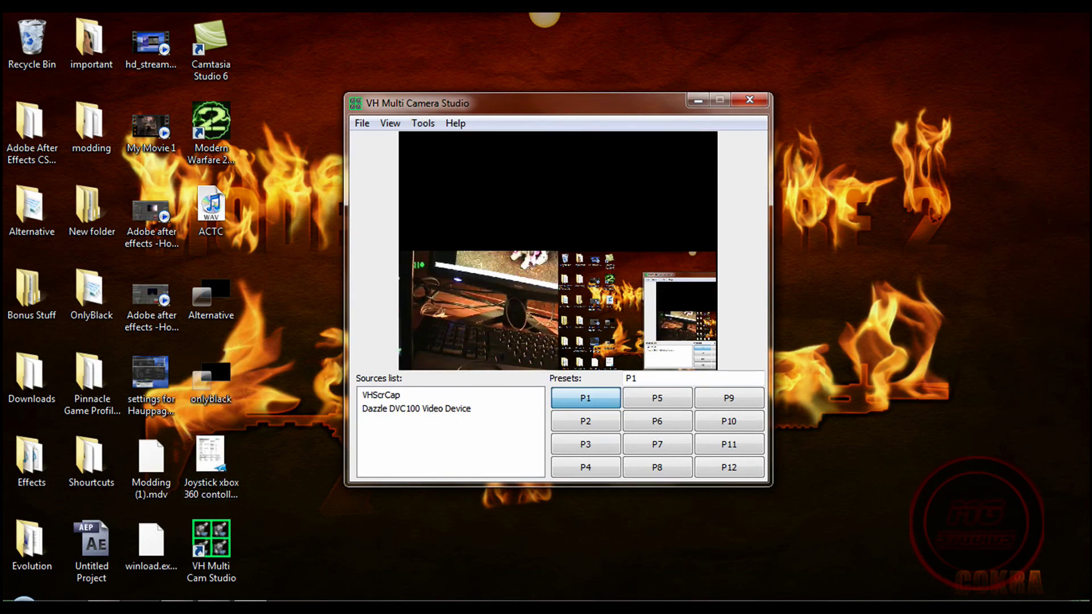
Bring the studio window back to the front and drag Dazzle DVC100 Video Device above VHScrCap
click(224, 563)
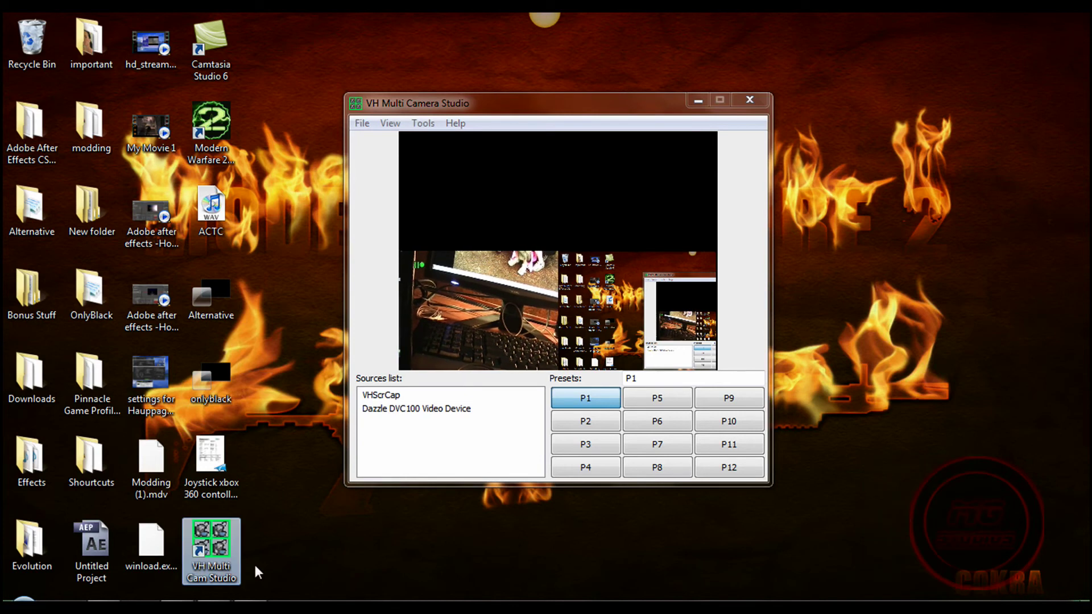
click(23, 604)
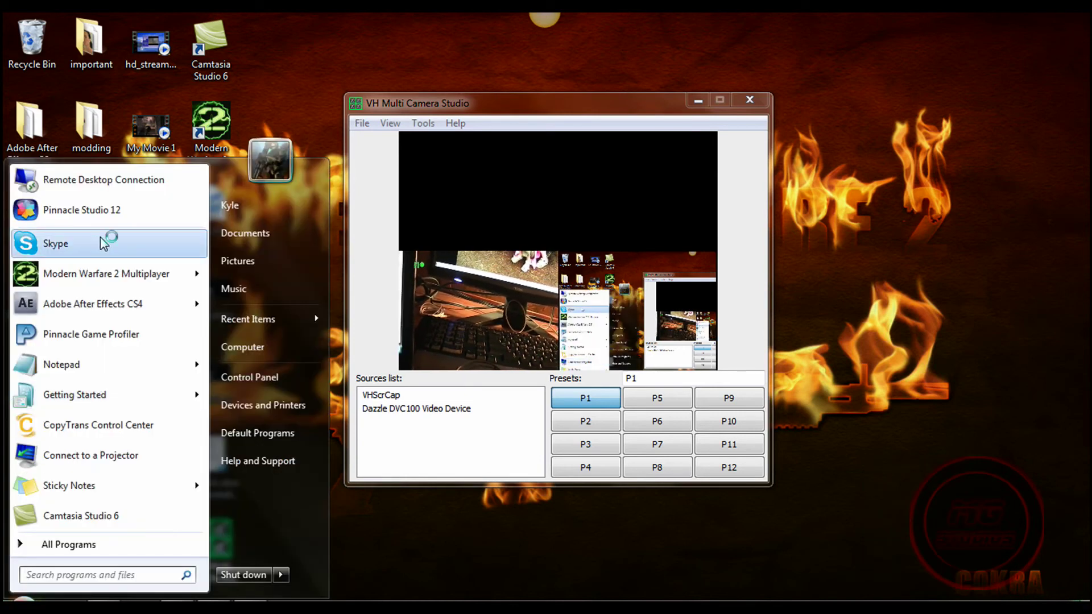
click(165, 238)
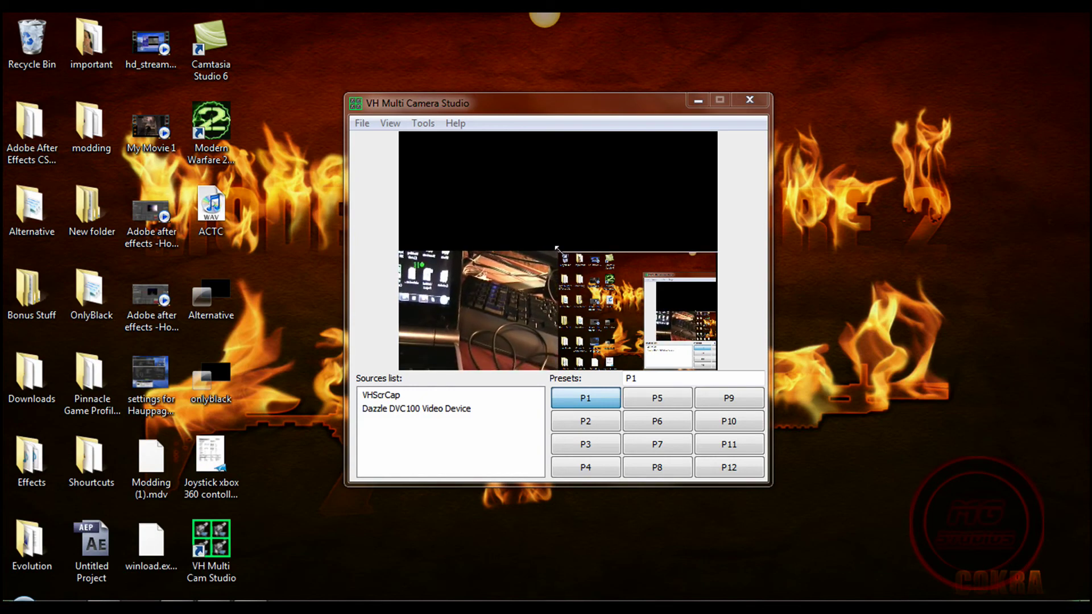
click(209, 118)
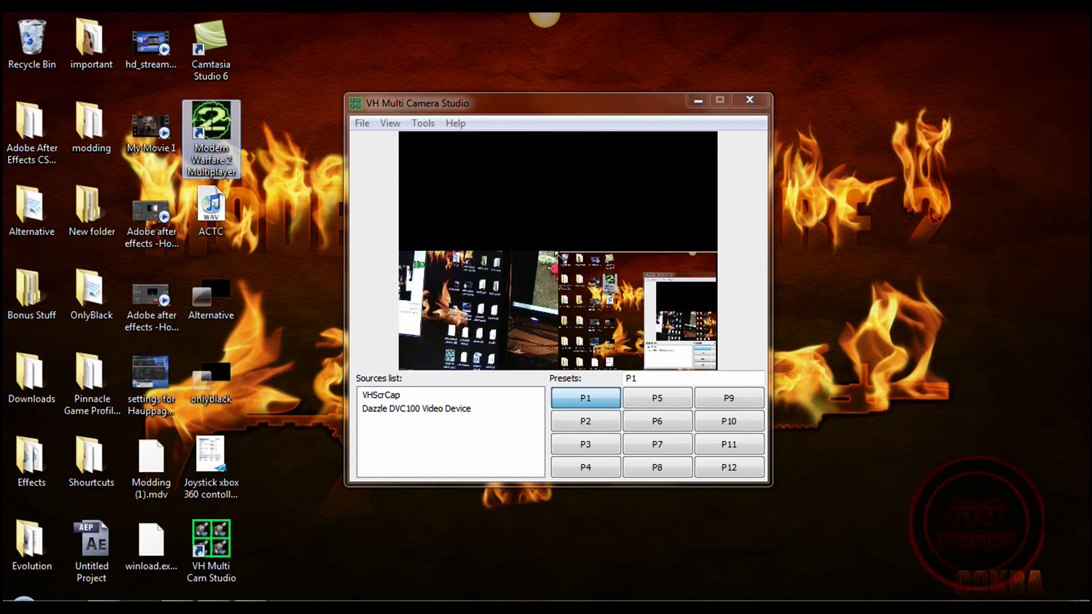
click(380, 416)
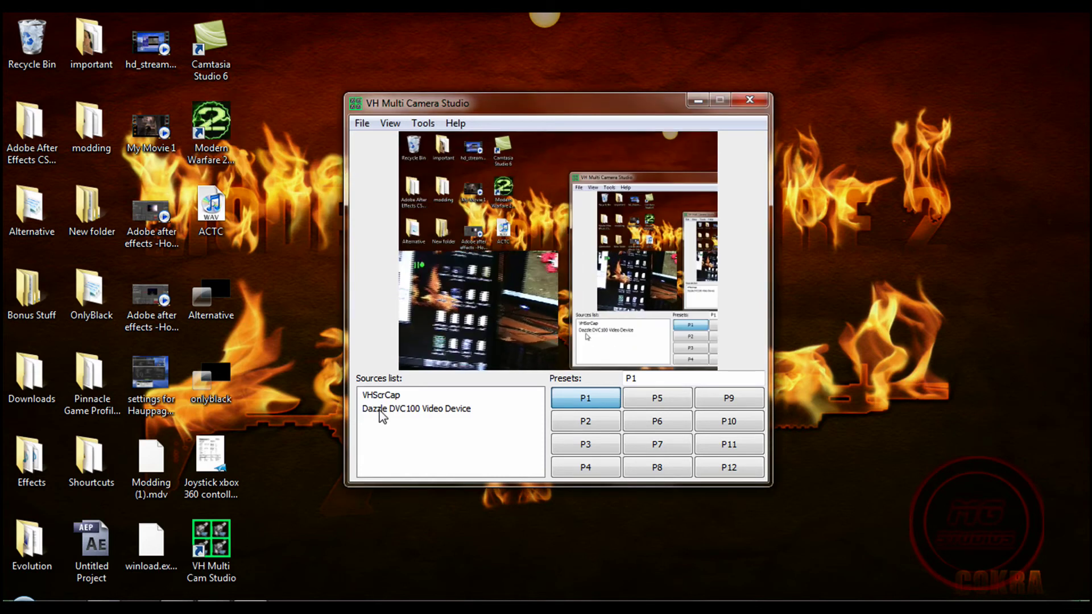
drag(381, 411, 388, 398)
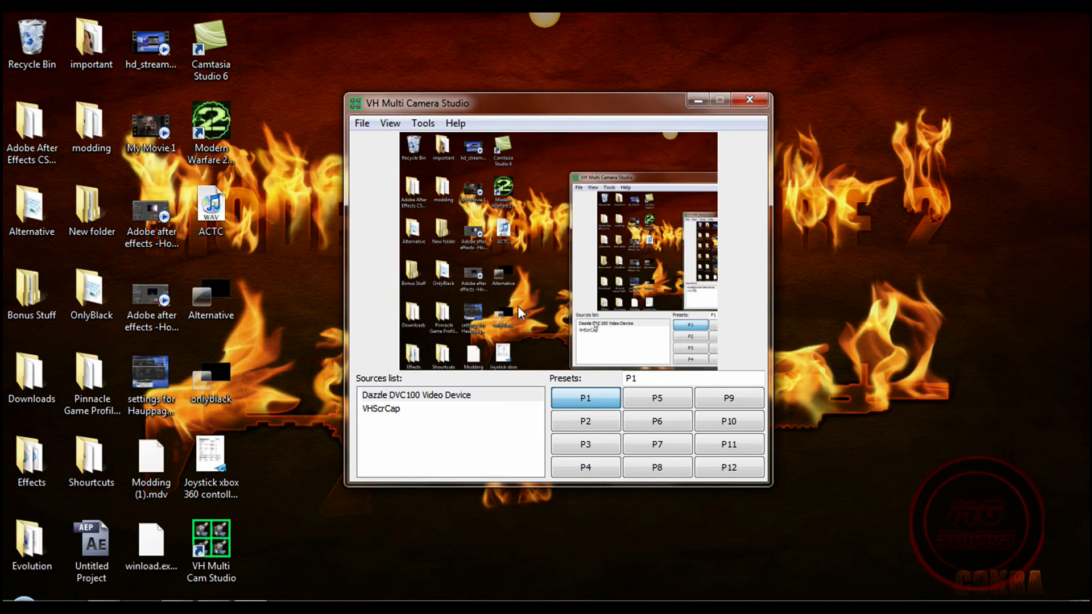
Select Dazzle DVC100 Video Device and remove it with File > Remove source
click(403, 396)
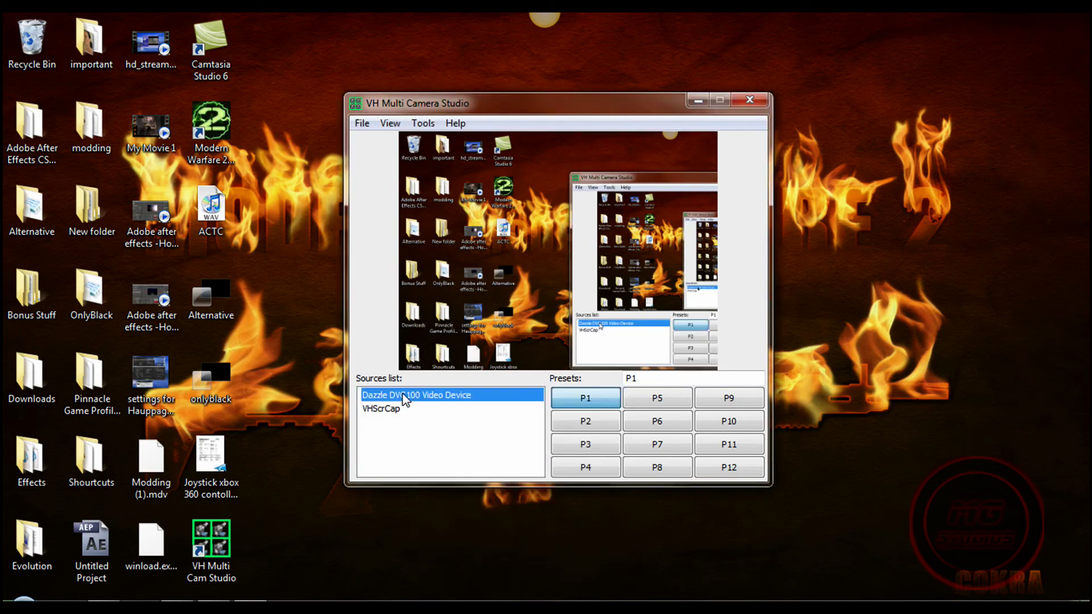
click(361, 124)
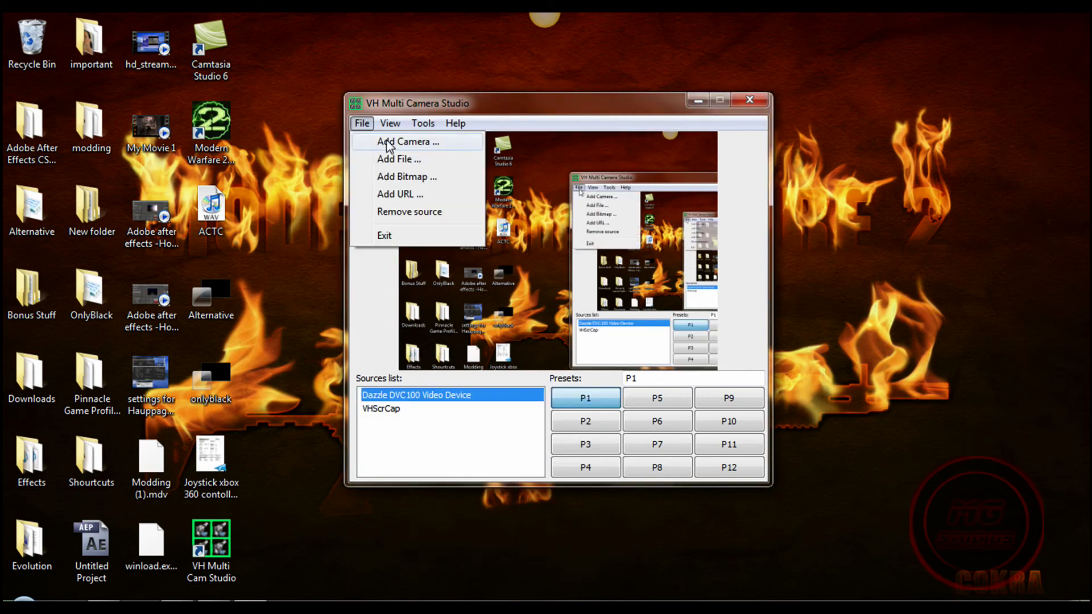
click(398, 213)
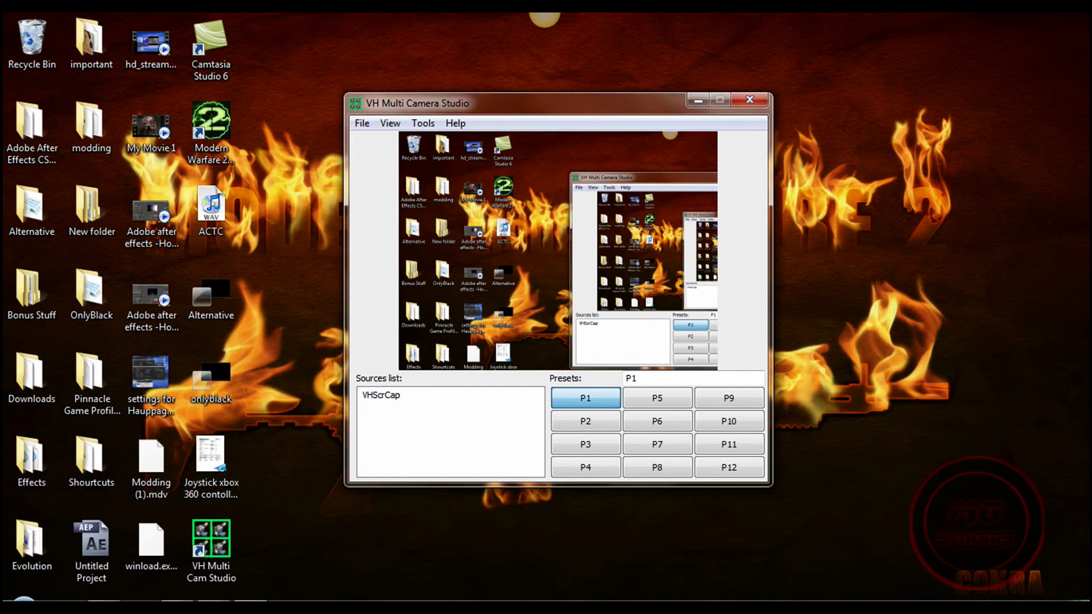
Open Skype from the hidden notification icons, close the duplicate studio window, and dismiss the chat popup
mouse_move(213, 606)
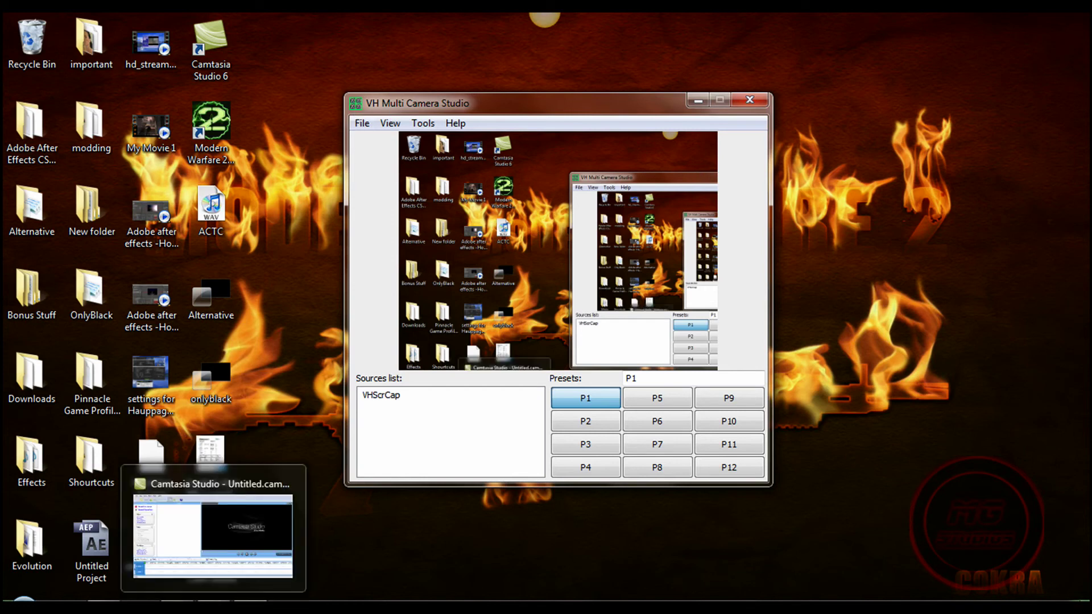
click(934, 607)
click(930, 550)
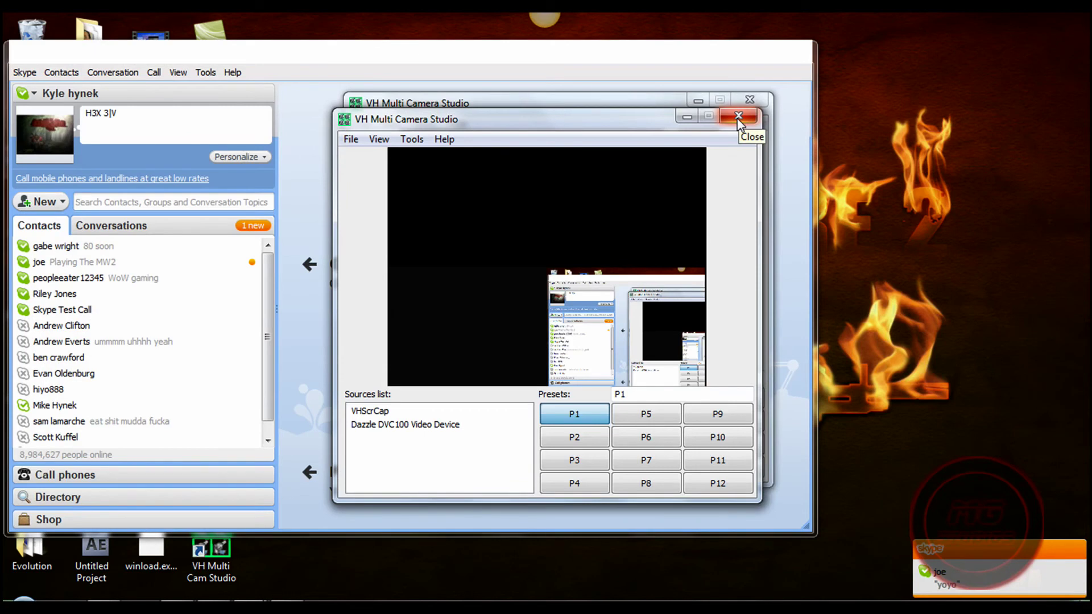
click(738, 117)
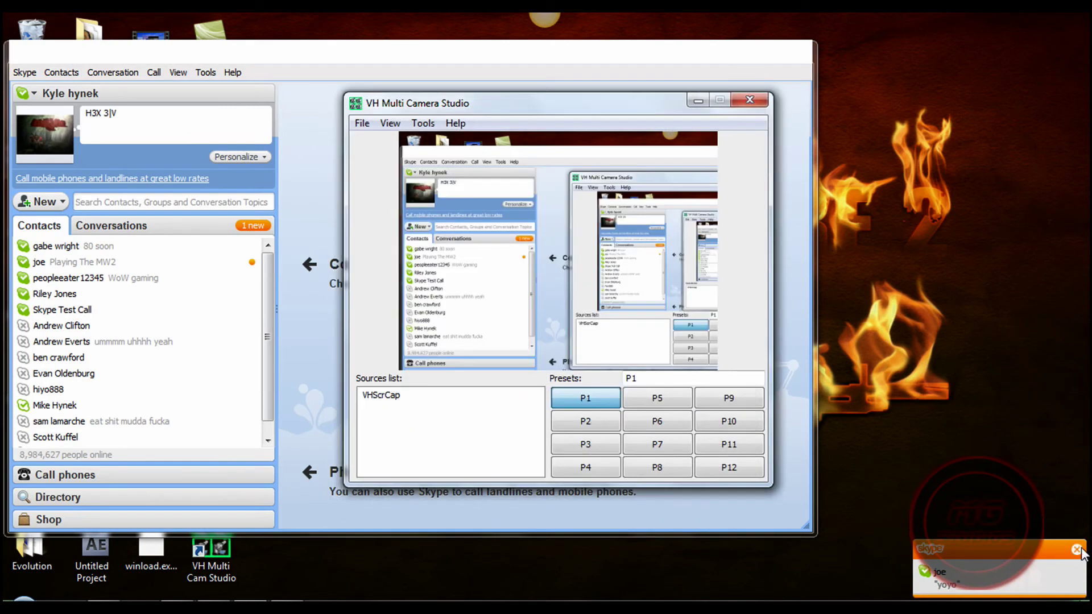
click(1078, 550)
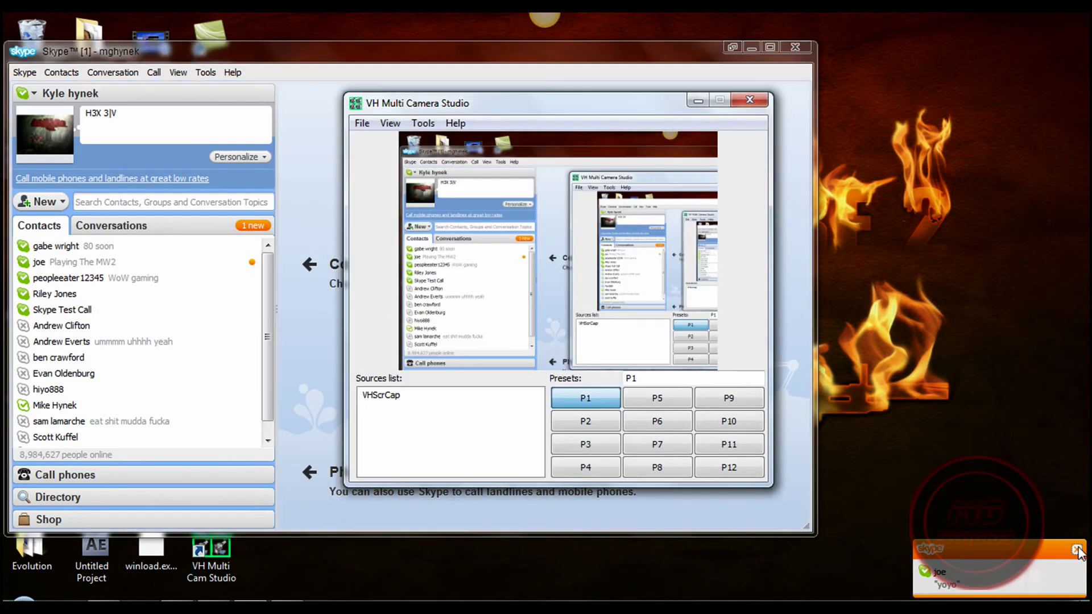
In Skype's Call > Audio Settings, go to Video settings and select VHMultiCam as the webcam
click(468, 70)
click(154, 72)
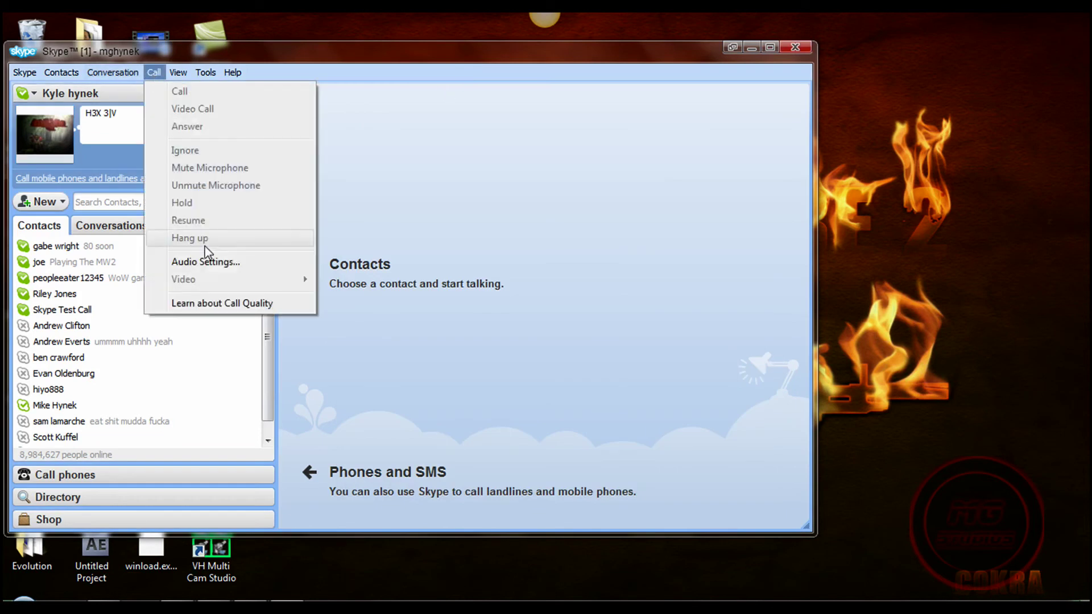
click(210, 263)
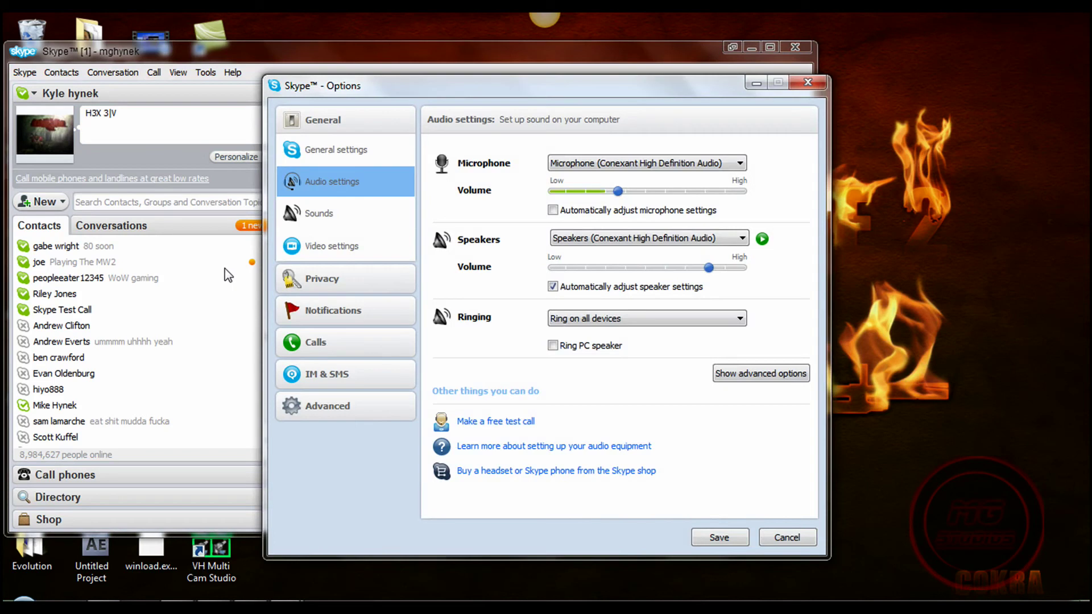
click(324, 252)
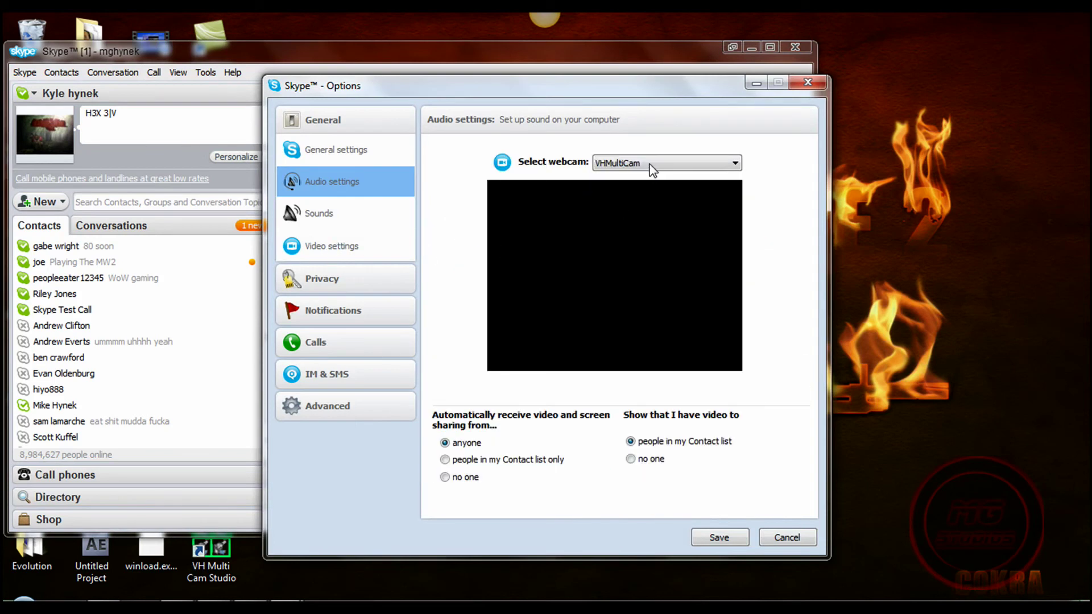
click(737, 165)
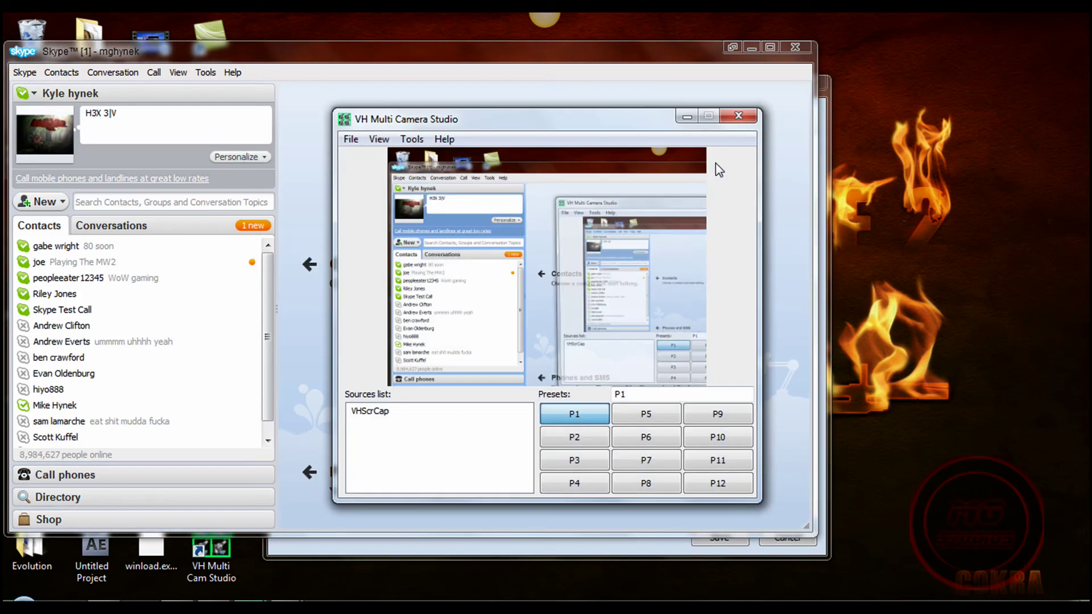
Close the front studio window, re-add Dazzle DVC100 Video Device as a camera source, and return to Skype
click(756, 111)
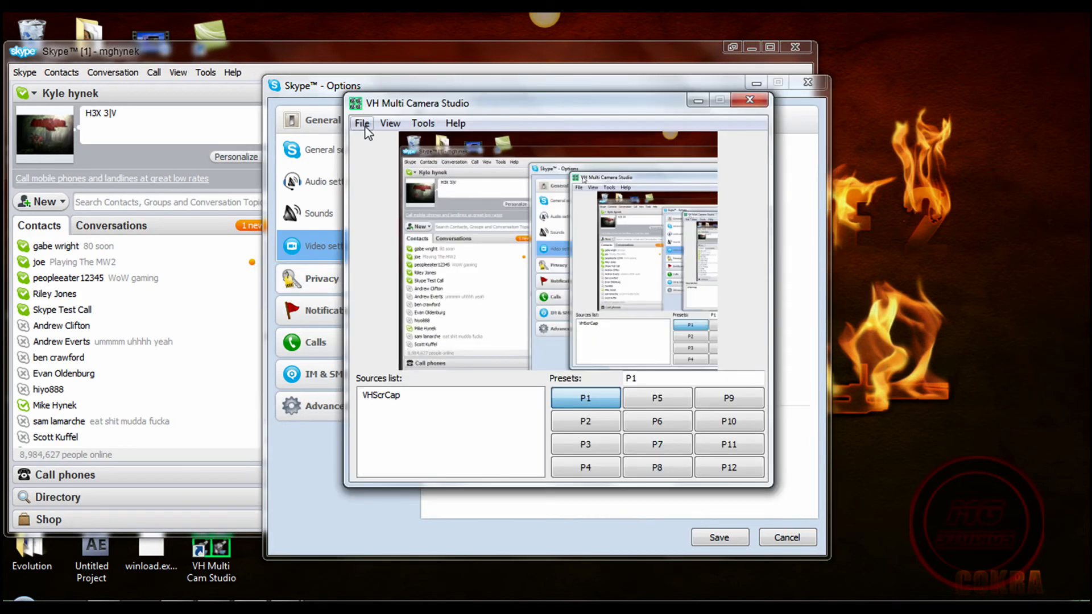
click(365, 126)
click(374, 140)
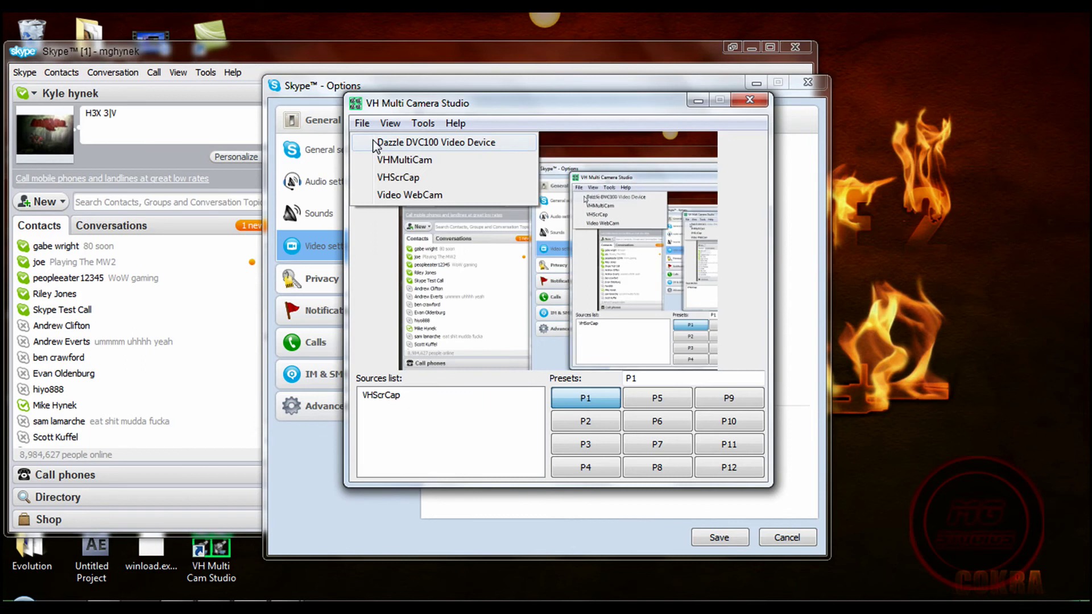
click(439, 145)
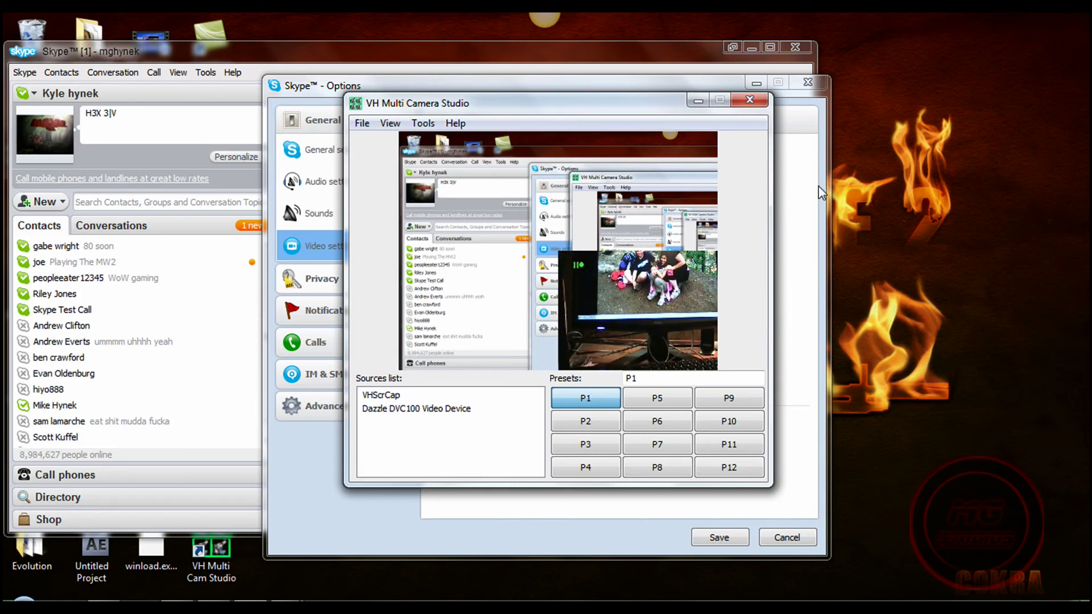
click(812, 168)
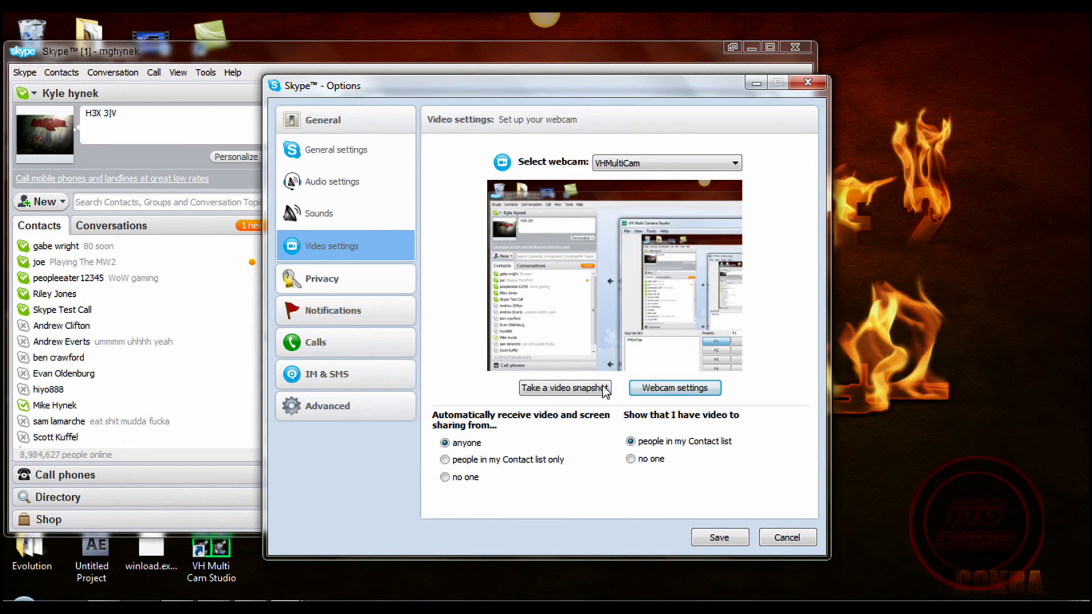
click(647, 390)
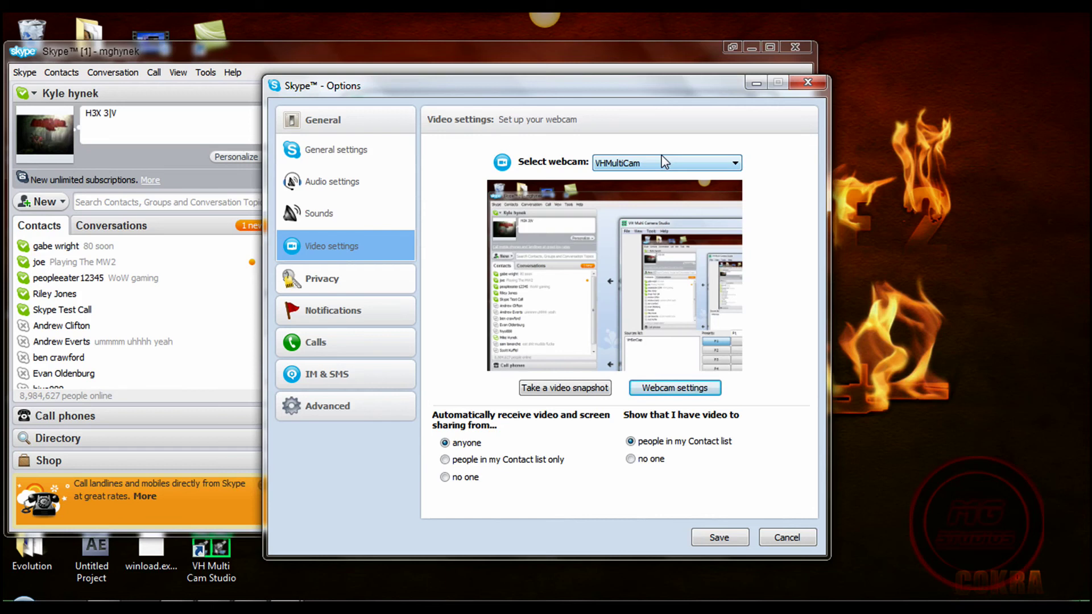
click(660, 162)
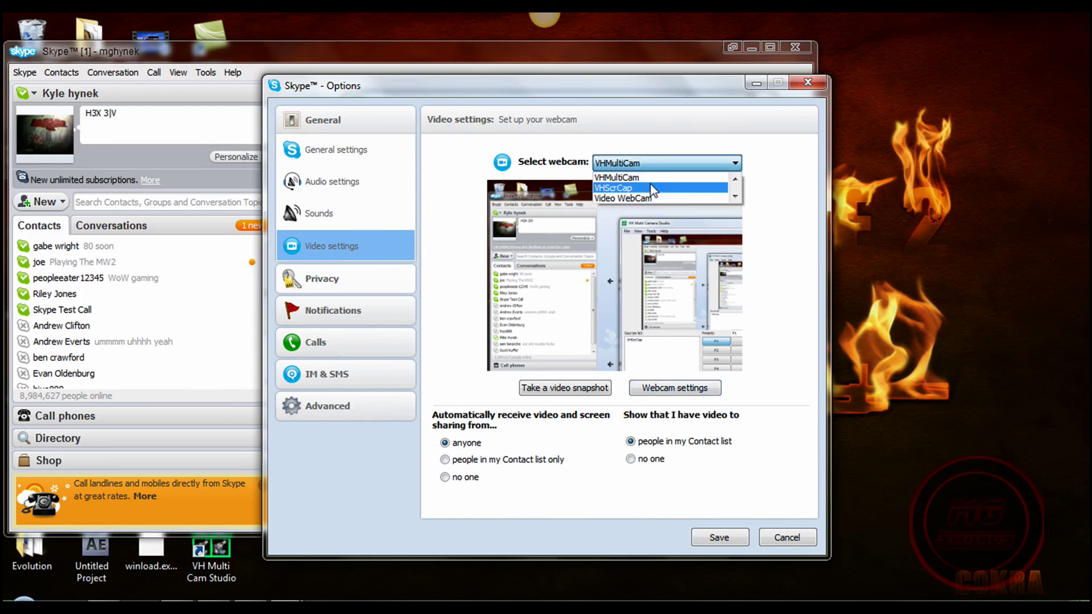
click(653, 180)
click(650, 162)
click(651, 188)
click(648, 168)
click(646, 173)
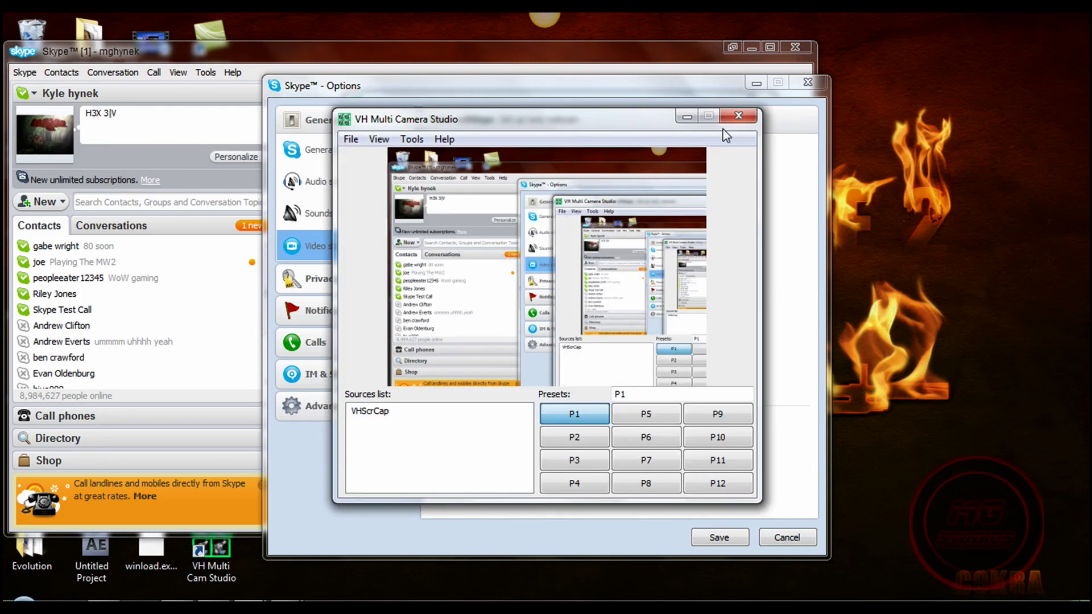
click(737, 117)
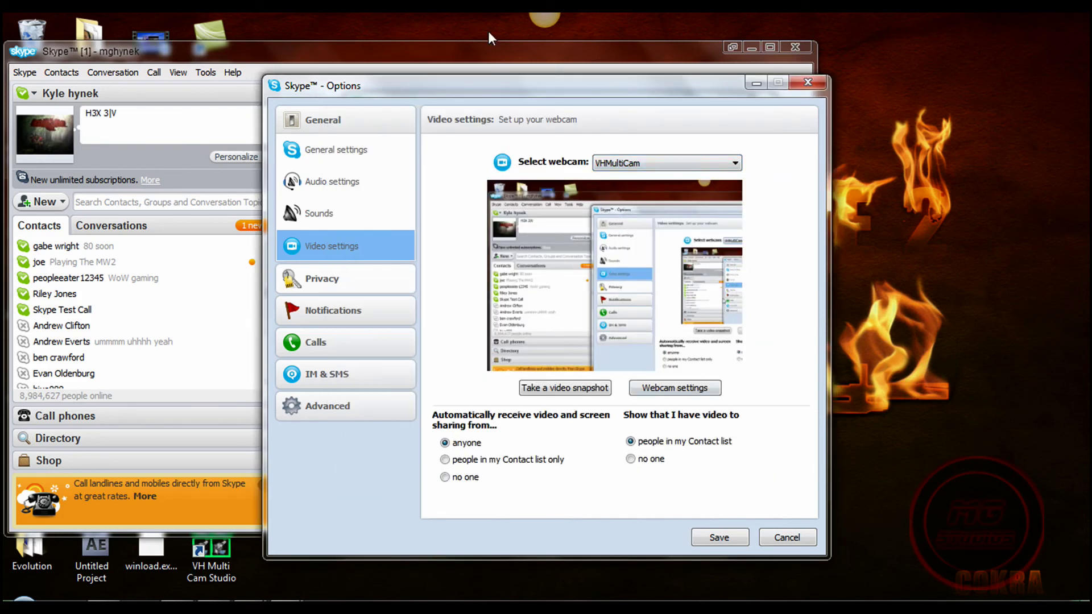
Move the Skype options window aside and bring VH Multi Camera Studio forward, checking the camera list
drag(491, 83, 954, 115)
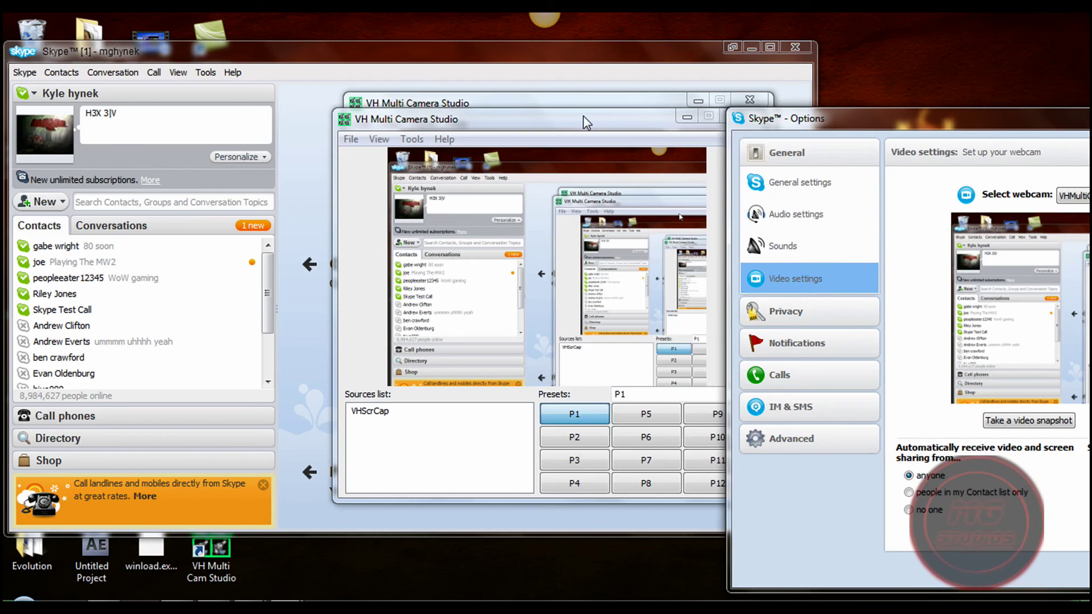
click(586, 122)
click(351, 139)
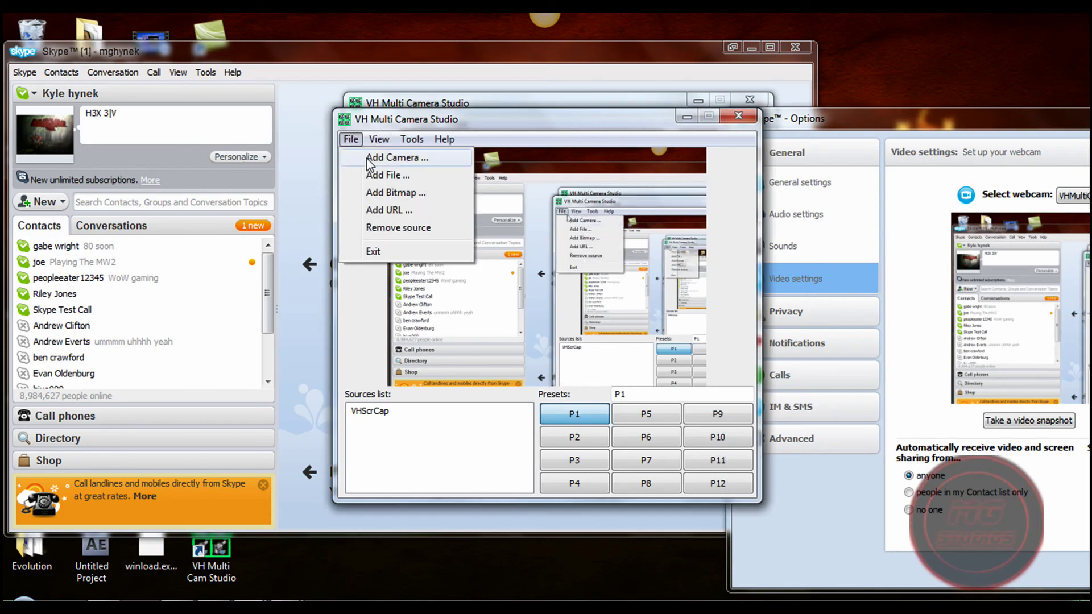
click(367, 155)
click(384, 164)
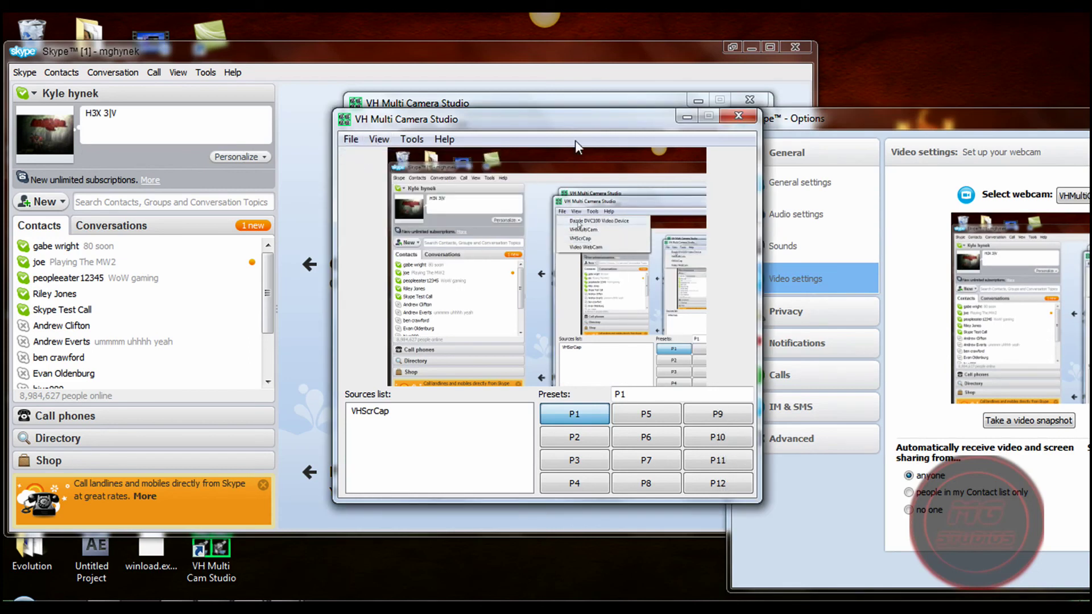
drag(914, 132, 733, 142)
click(511, 115)
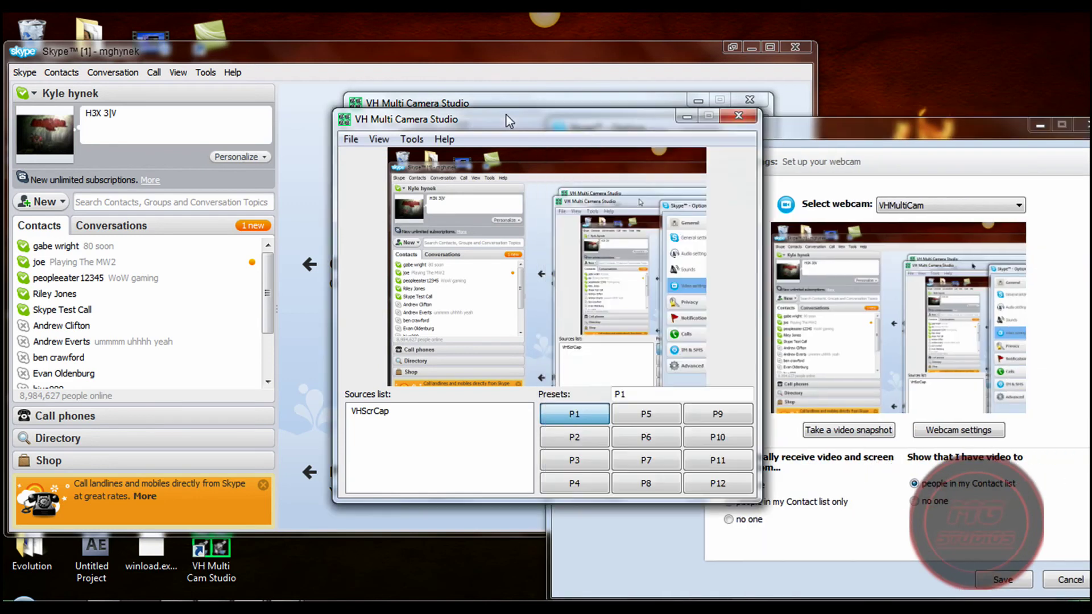
Add the Dazzle DVC100 Video Device camera and stretch its feed to fill the preview
click(351, 140)
click(381, 156)
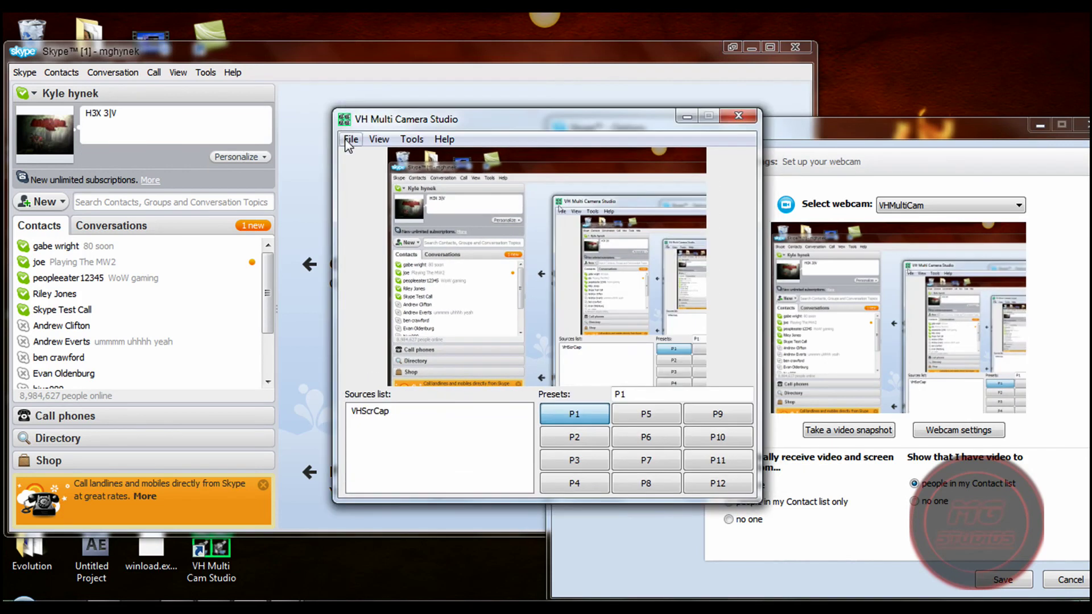
click(351, 139)
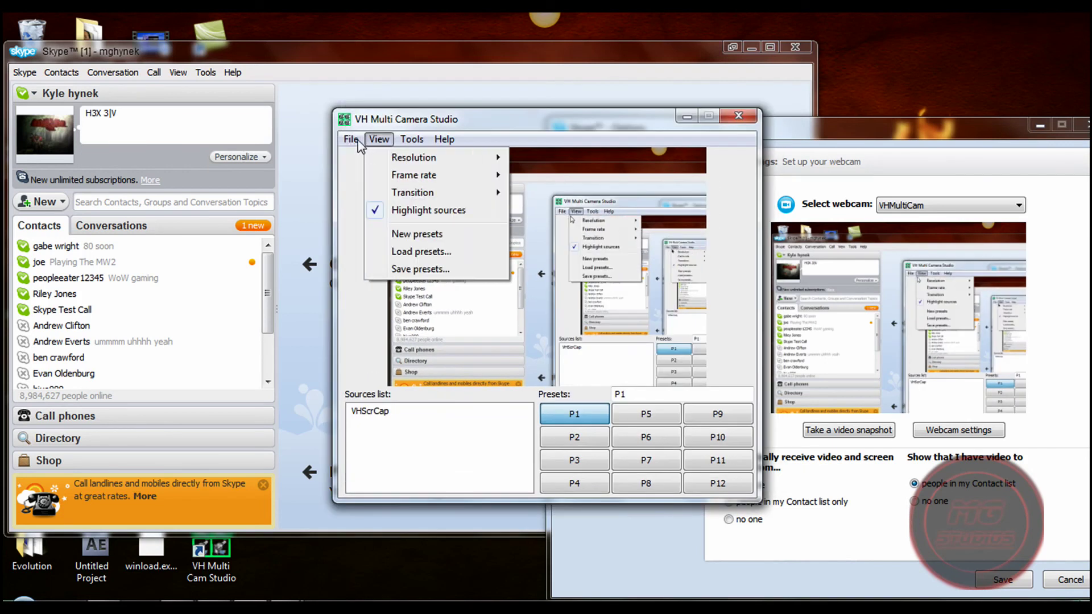
click(370, 158)
click(422, 159)
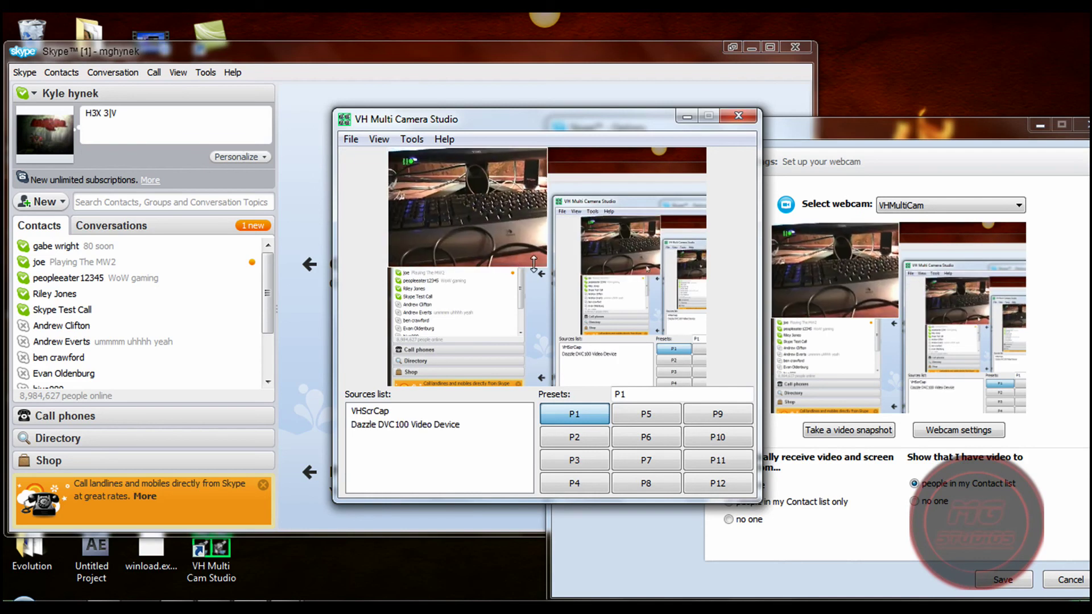
drag(540, 267, 708, 388)
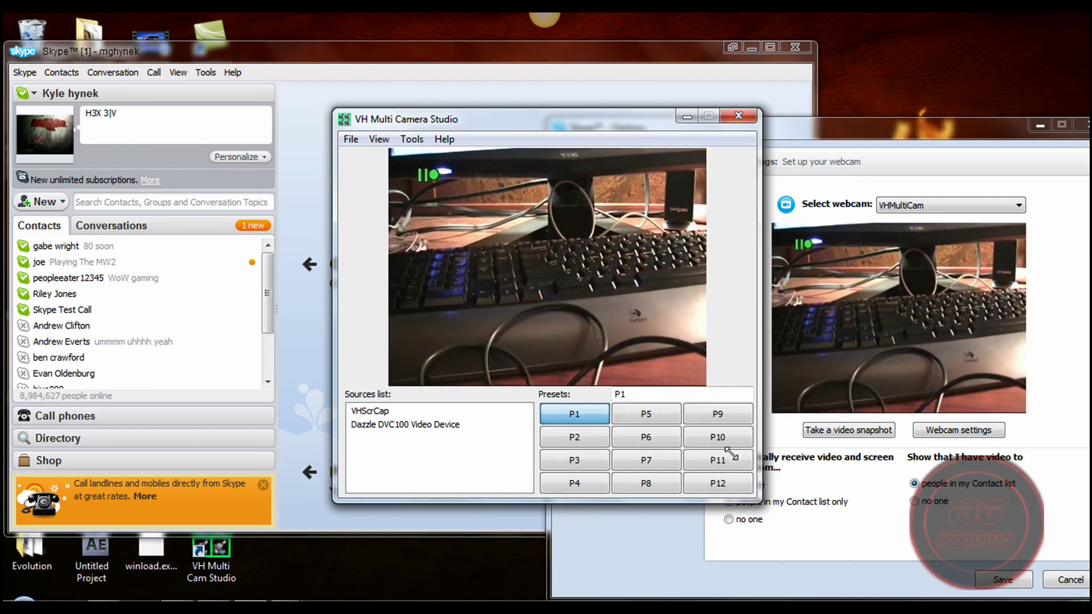
Check the Tools menu options, then shrink the camcorder feed into a small bottom-right inset
click(813, 239)
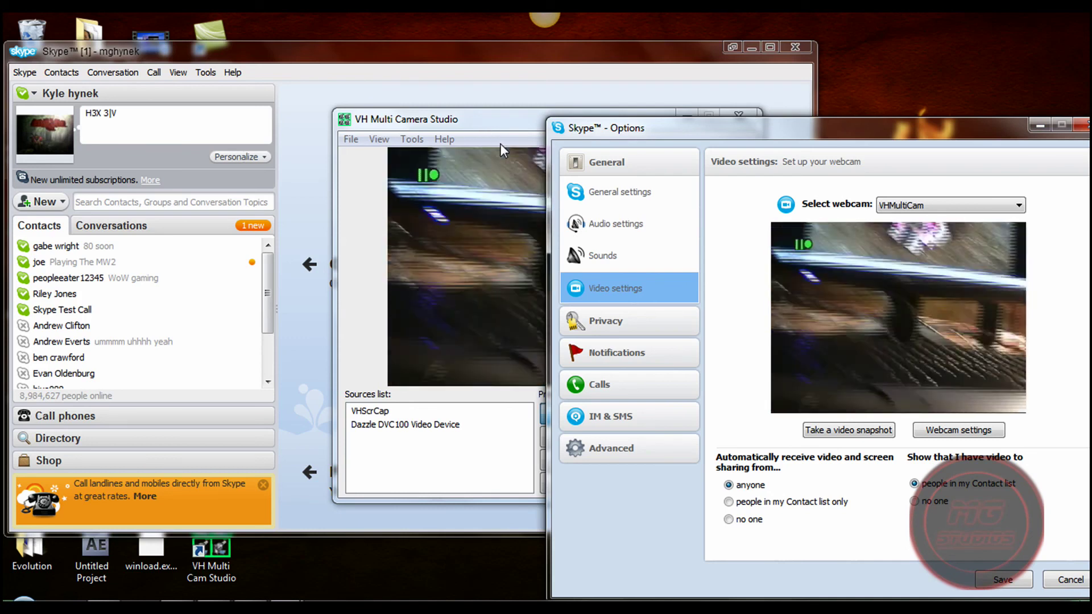
click(436, 108)
click(412, 139)
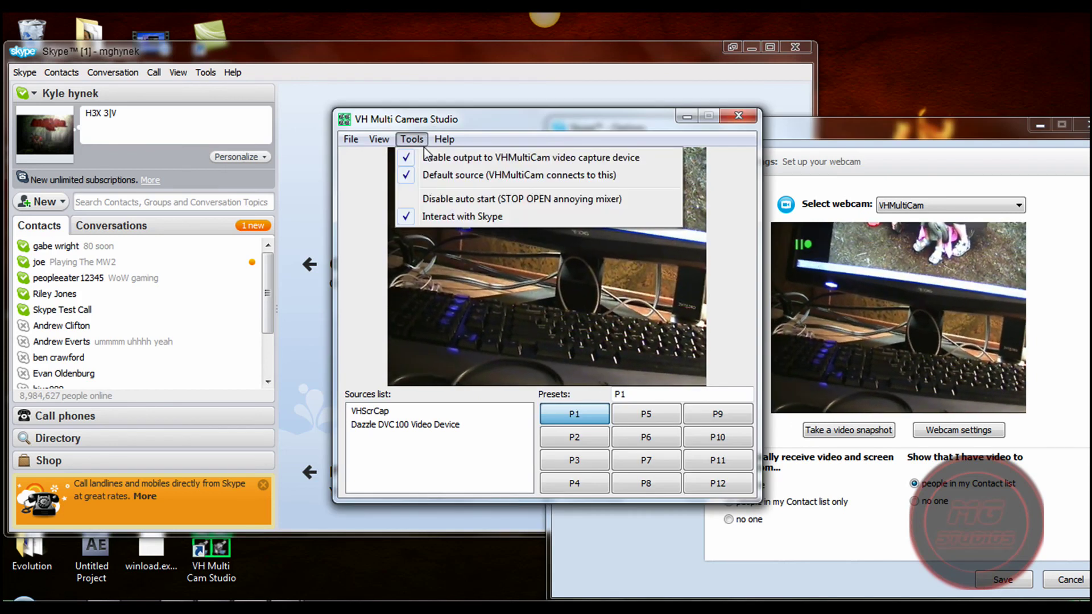
click(418, 144)
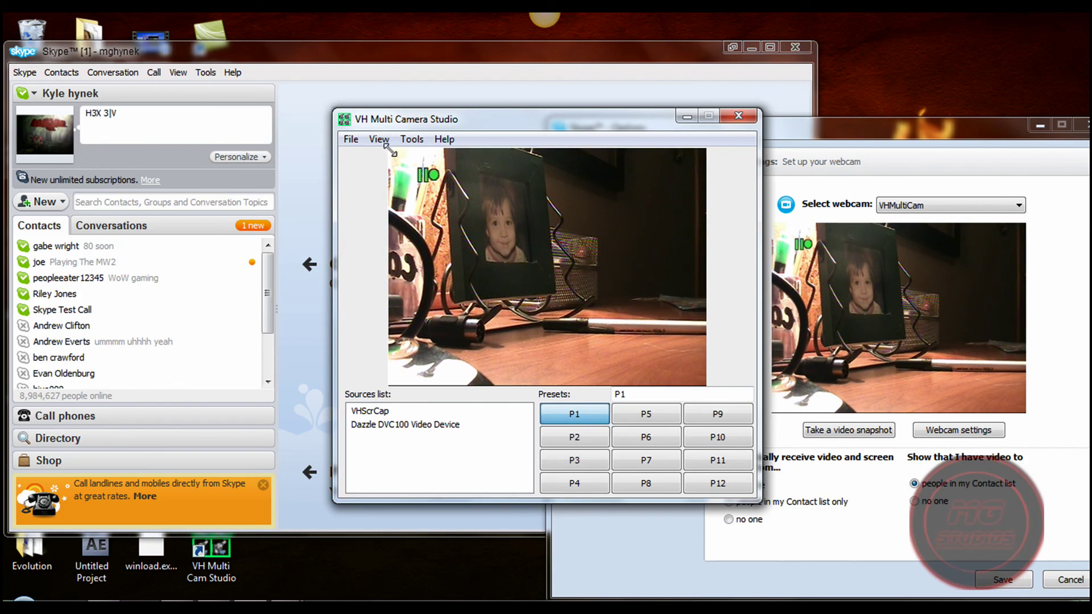
drag(392, 149, 586, 316)
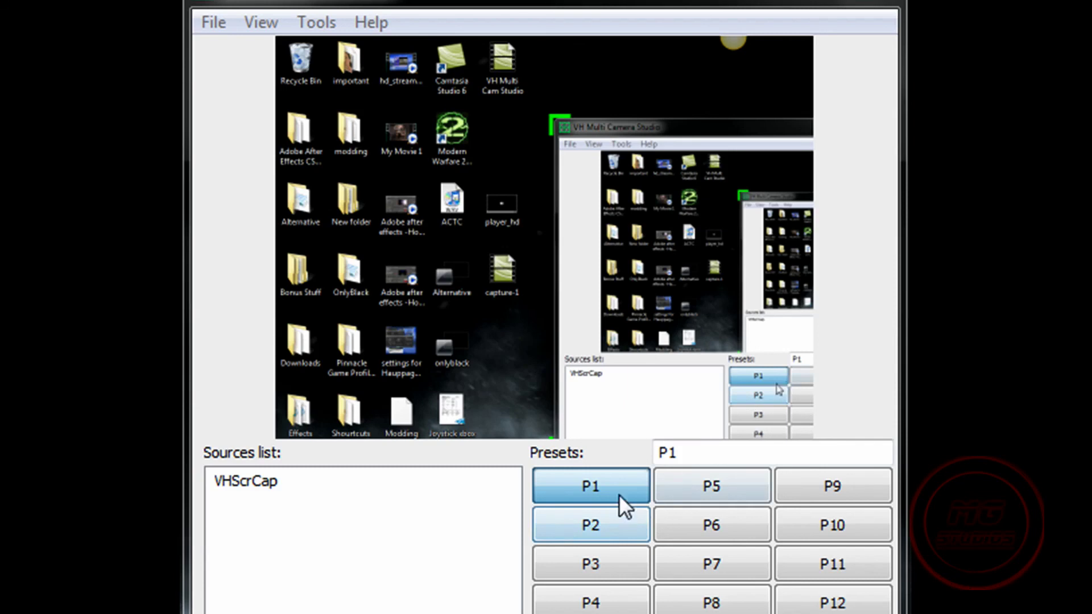
Browse presets P5, P9, P10 and P12, then return to P1
click(677, 479)
click(806, 488)
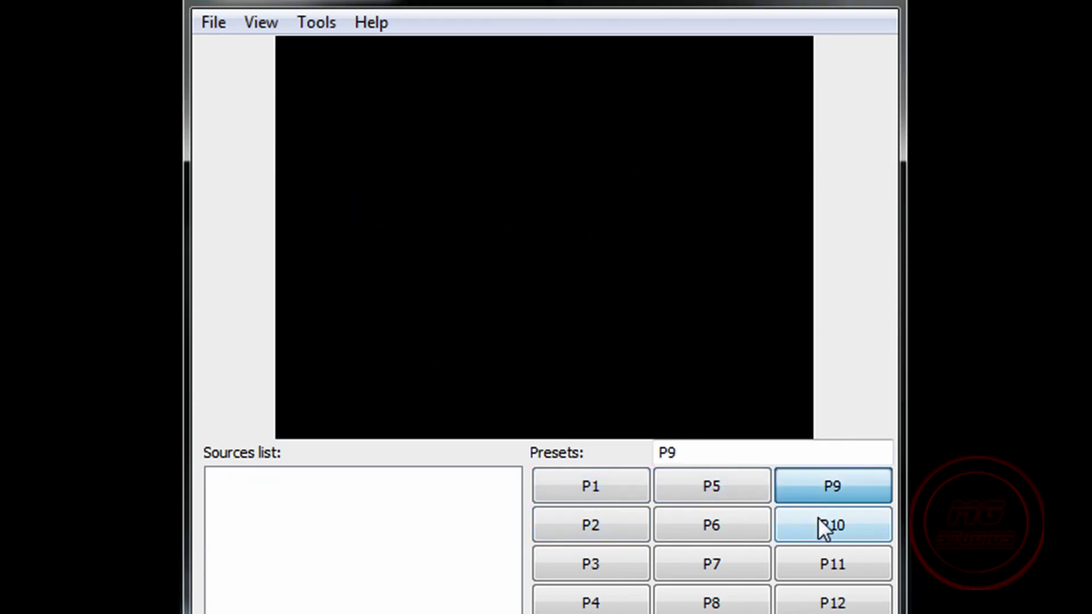
click(818, 517)
click(836, 606)
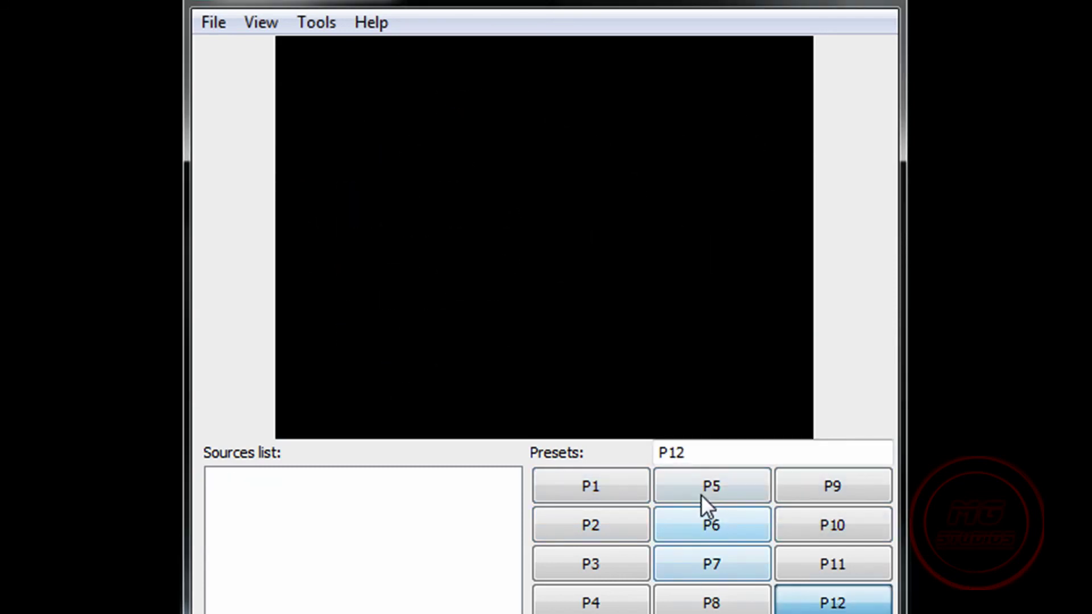
click(615, 498)
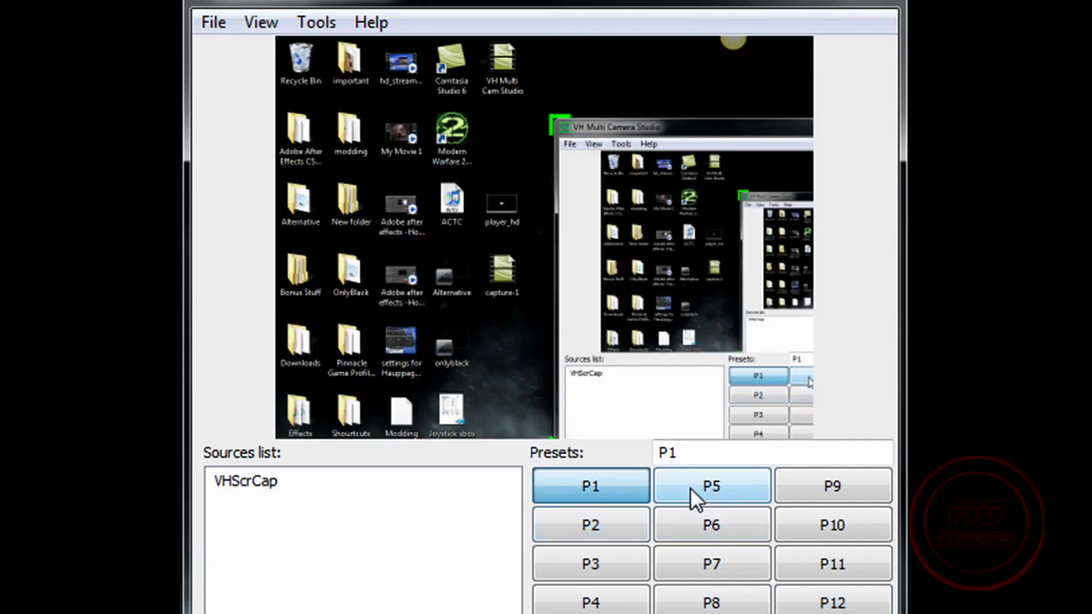
Select preset P5 and add the Video WebCam camera as its source
click(690, 487)
click(219, 23)
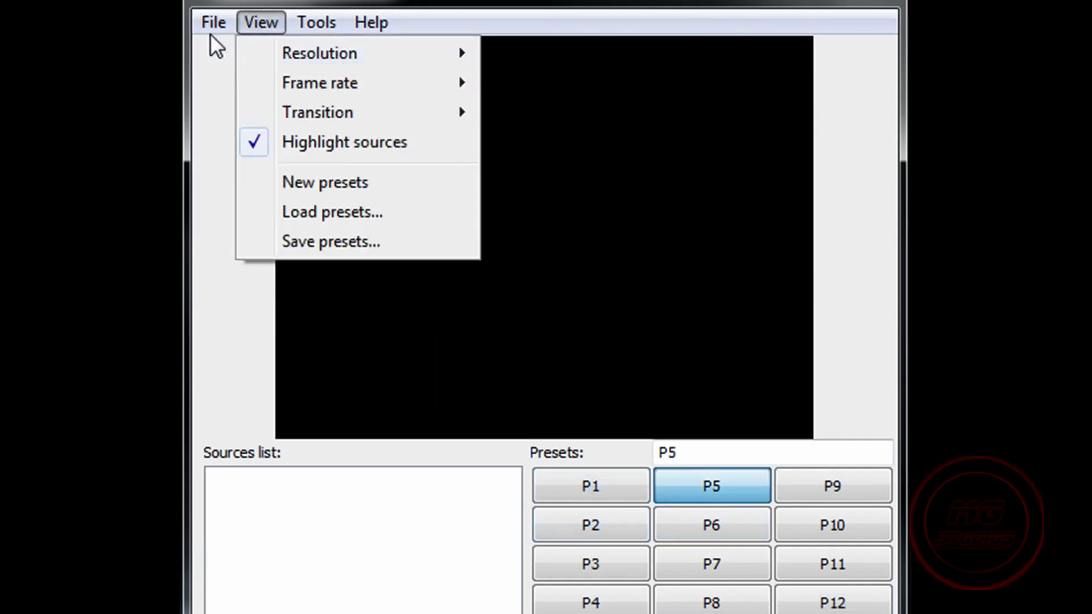
click(234, 62)
click(338, 112)
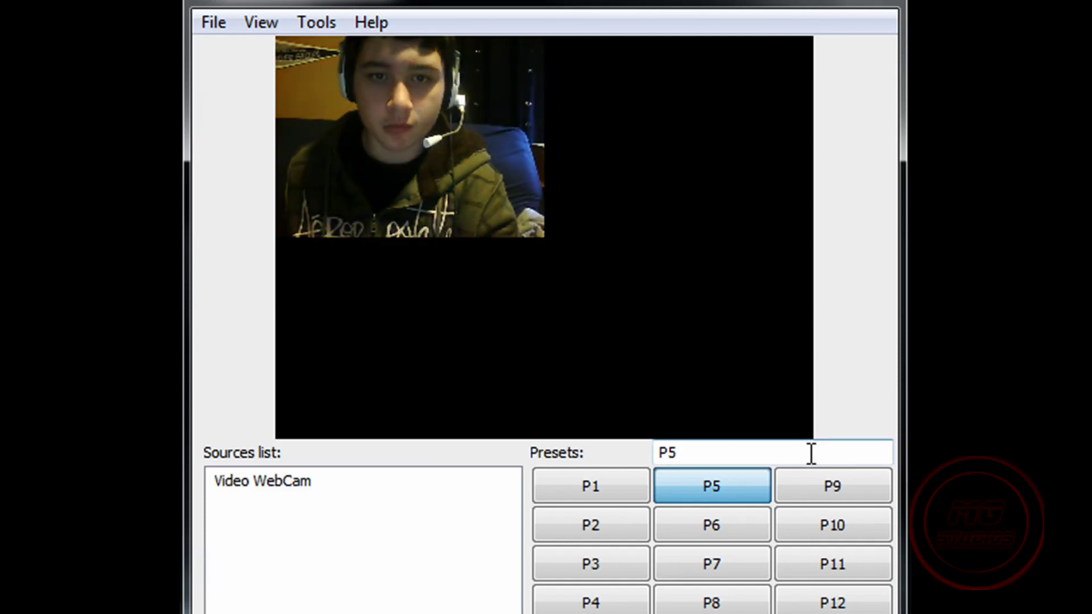
On preset P9, browse for a media file source but cancel without adding anything
click(812, 486)
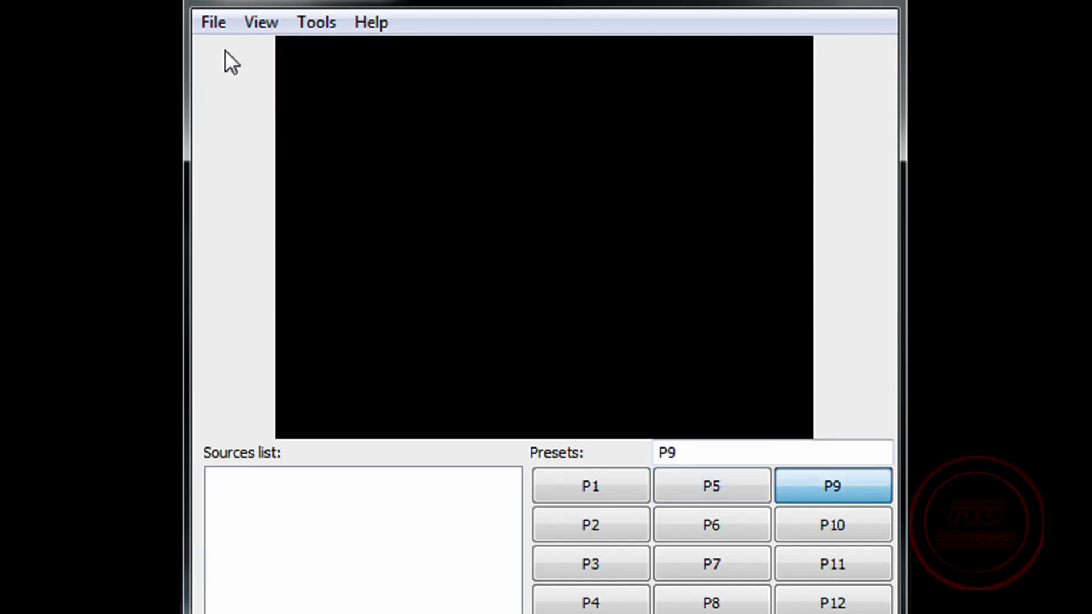
click(216, 24)
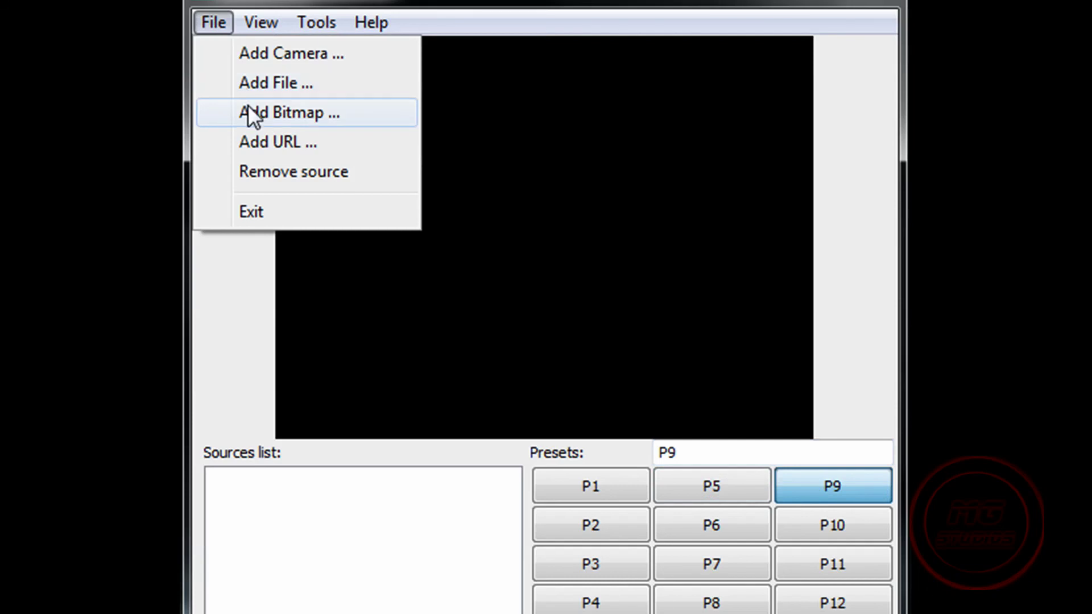
click(244, 88)
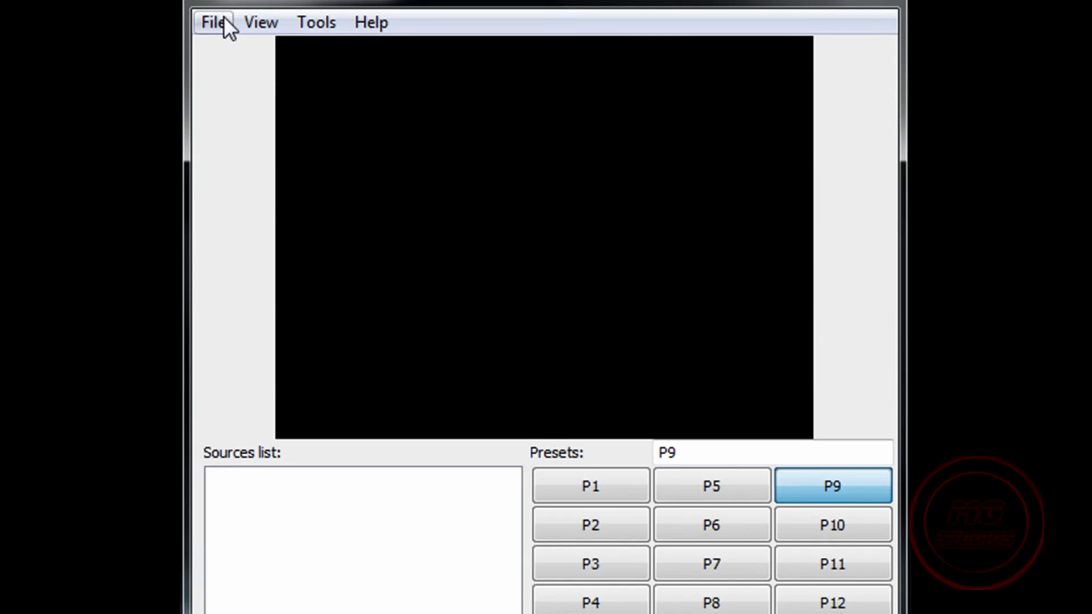
click(224, 19)
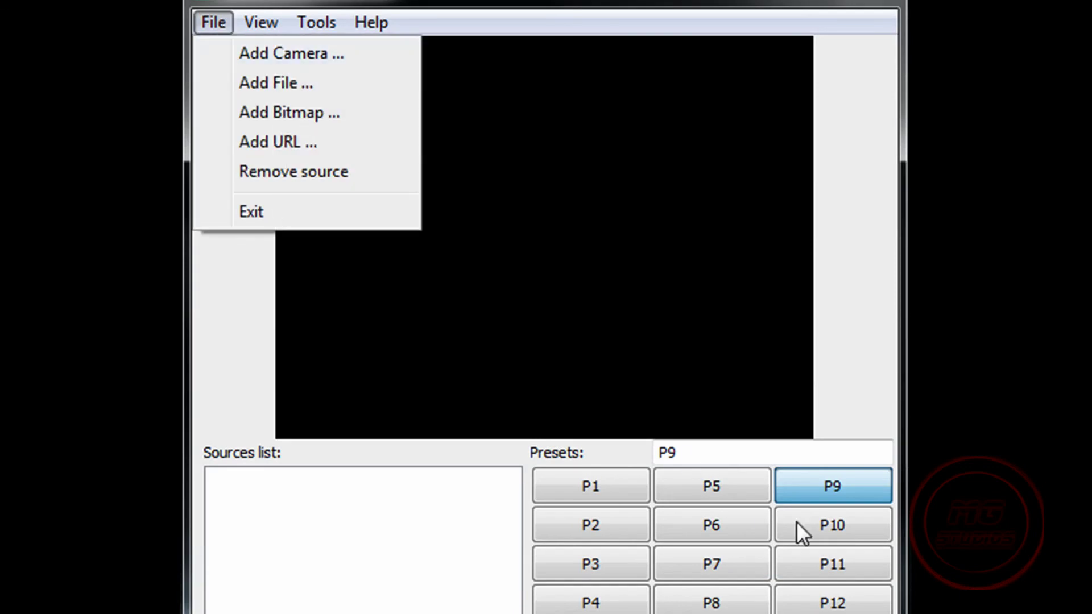
click(742, 493)
Browse presets P8, P6 and P2, then return to P1 with the desktop capture
click(715, 601)
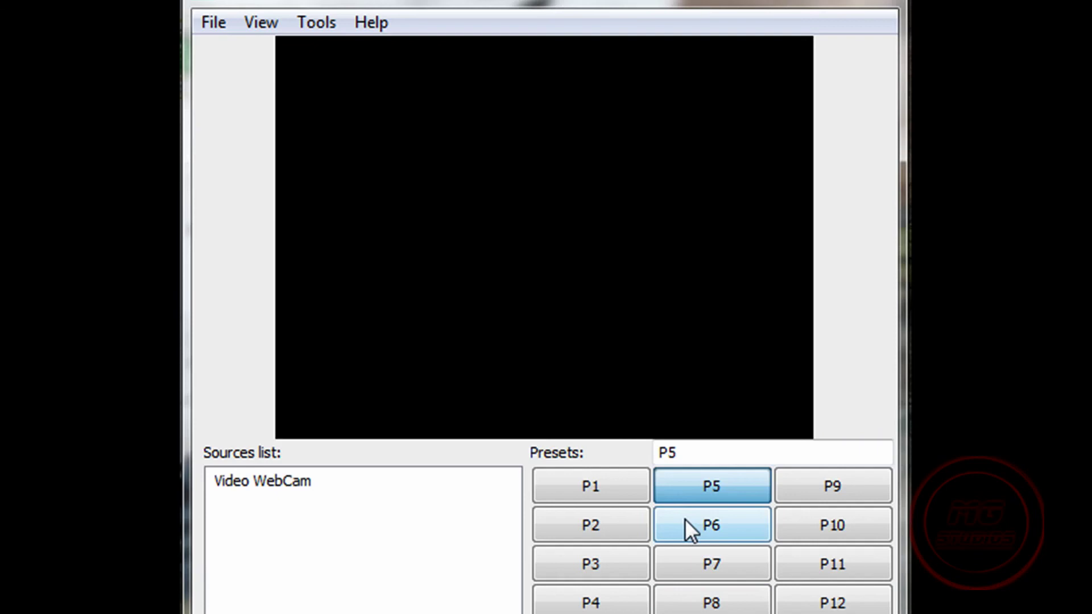
click(667, 510)
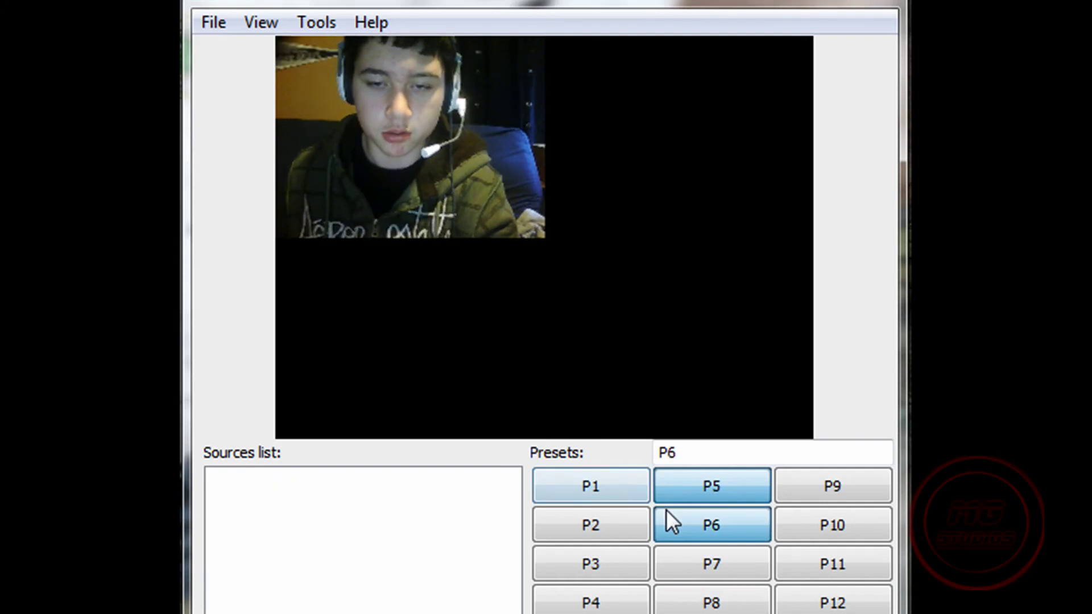
click(630, 510)
click(629, 487)
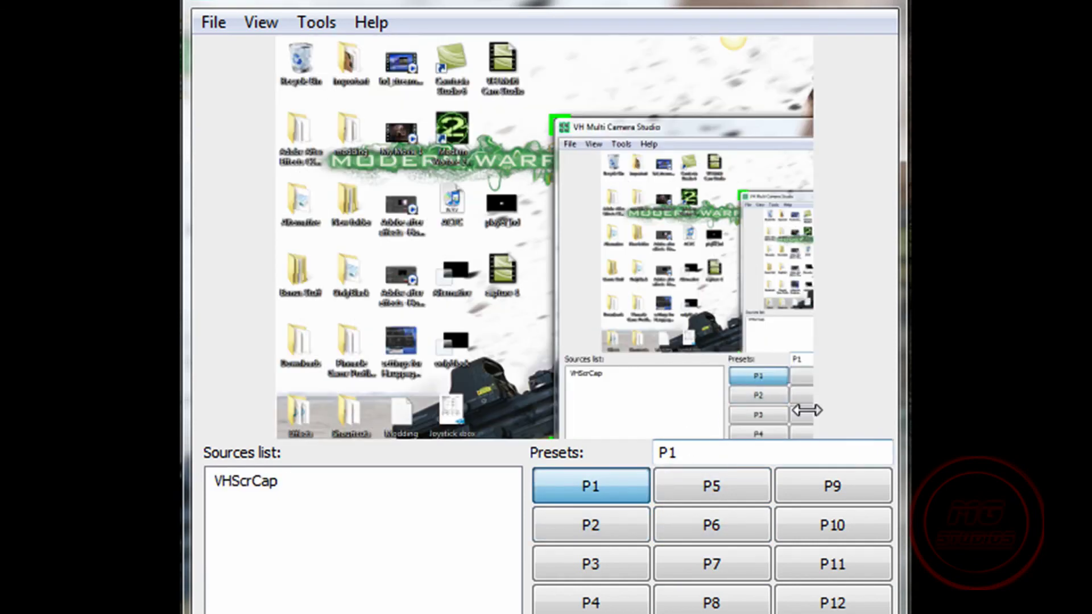